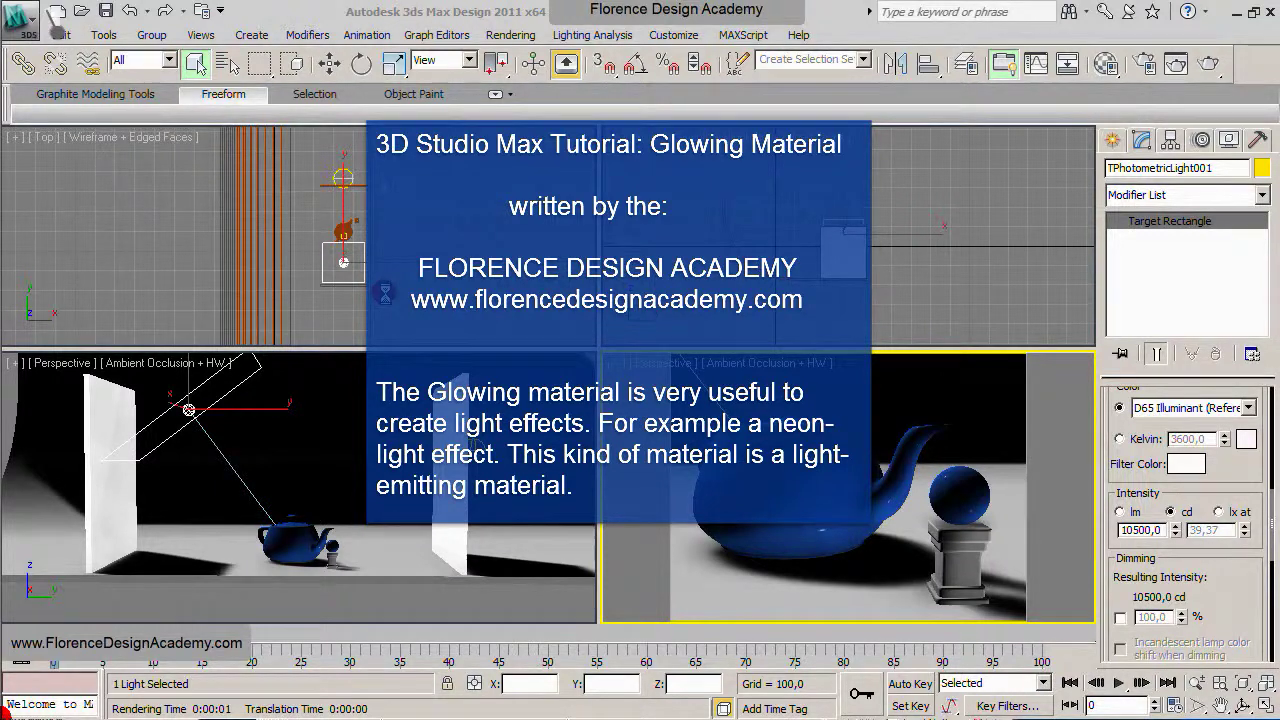
# Step: Maximize the wide Perspective view and orbit around the studio scene, then restore four views
pyautogui.click(388, 360)
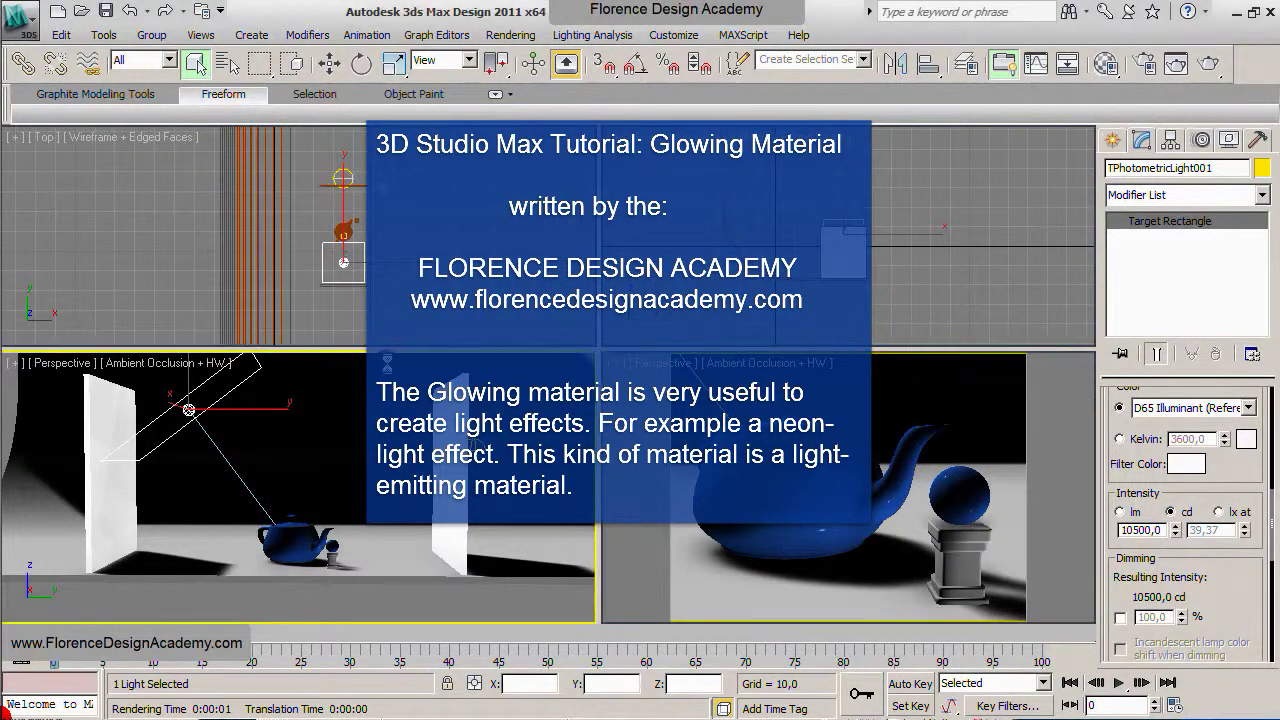
pyautogui.click(1262, 706)
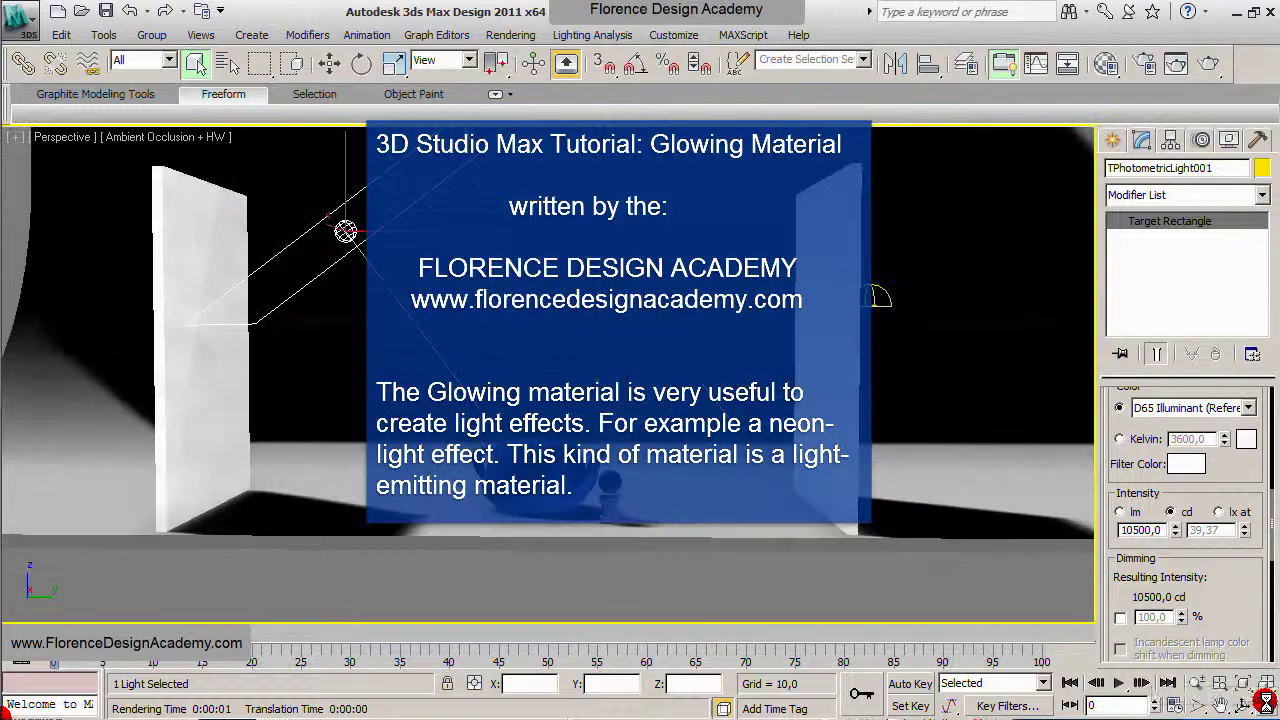
pyautogui.click(1243, 706)
pyautogui.moveTo(660, 386)
pyautogui.mouseDown()
pyautogui.moveTo(645, 378)
pyautogui.moveTo(706, 391)
pyautogui.moveTo(605, 390)
pyautogui.moveTo(611, 371)
pyautogui.moveTo(709, 374)
pyautogui.moveTo(704, 388)
pyautogui.moveTo(651, 378)
pyautogui.mouseUp()
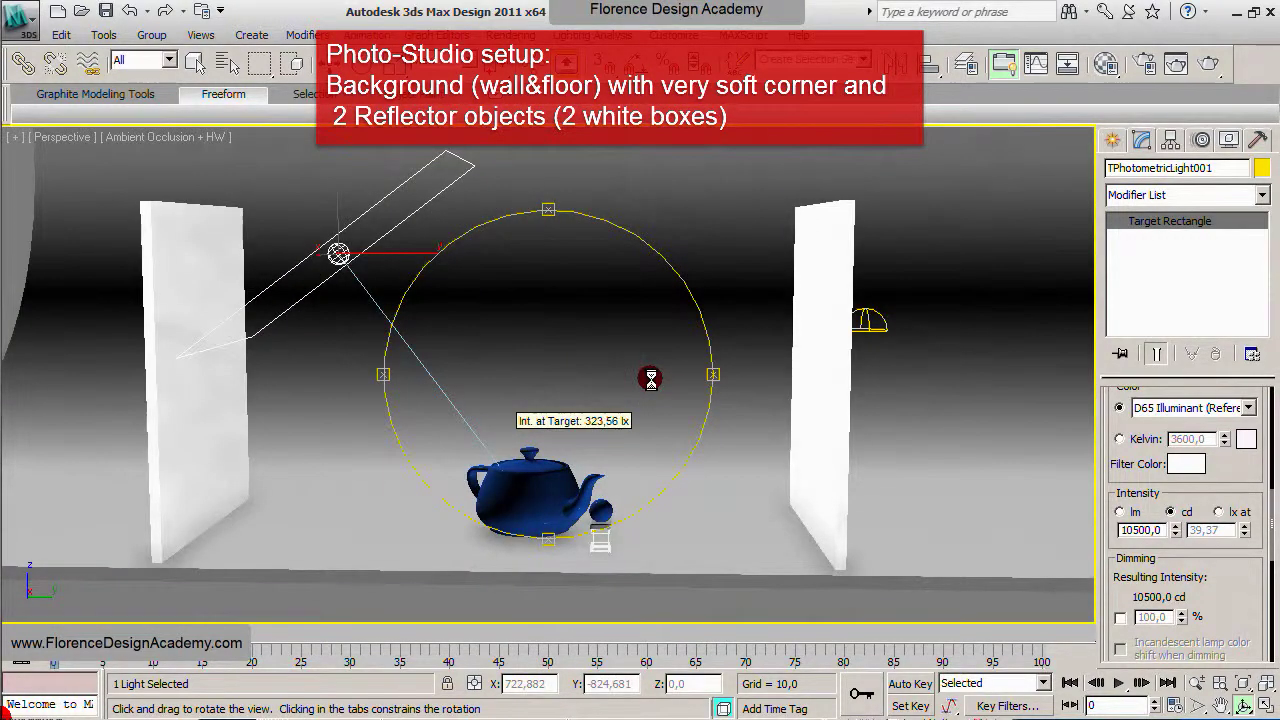
pyautogui.click(1265, 697)
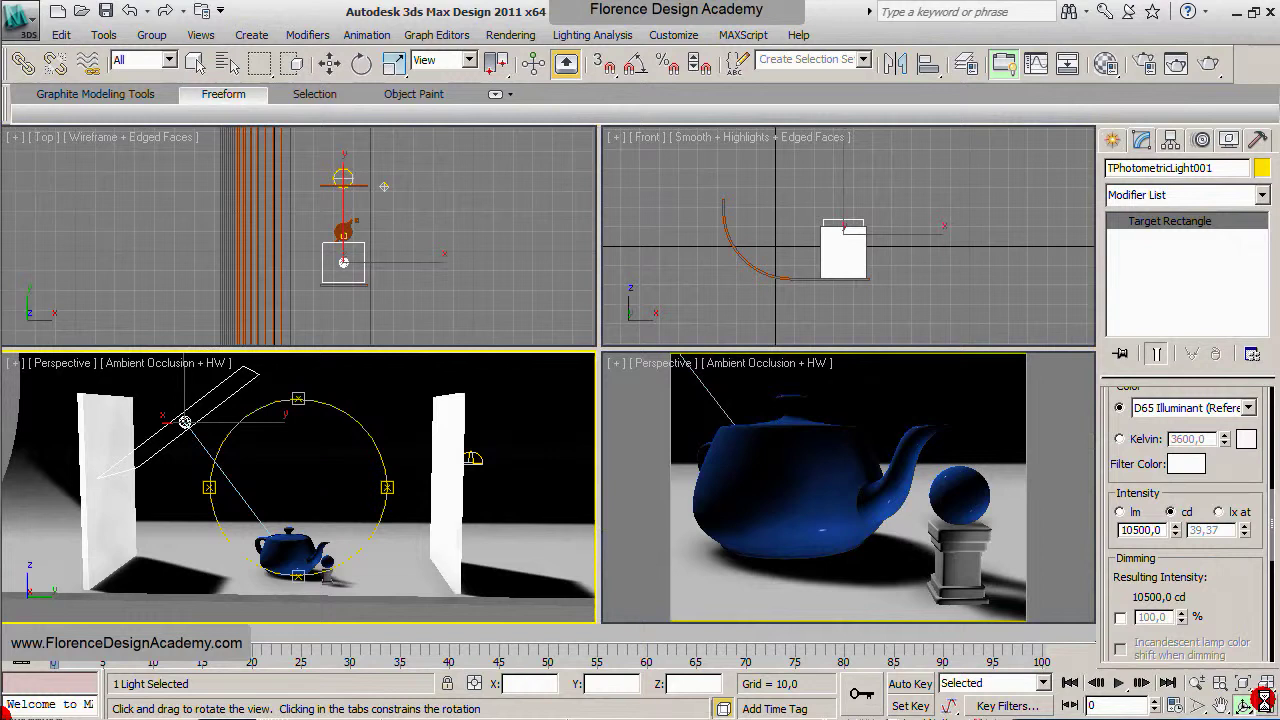
# Step: Maximize the close-up teapot Perspective view and render a test image of it
pyautogui.click(1070, 502)
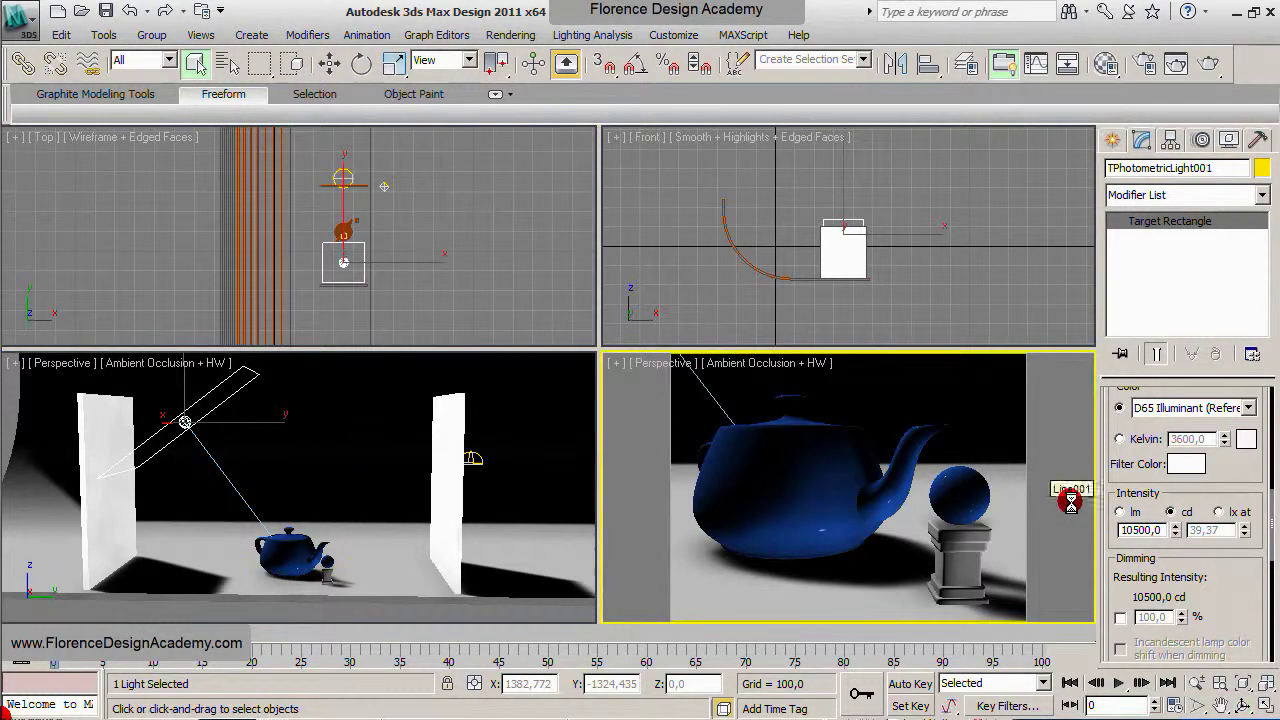
pyautogui.click(1265, 705)
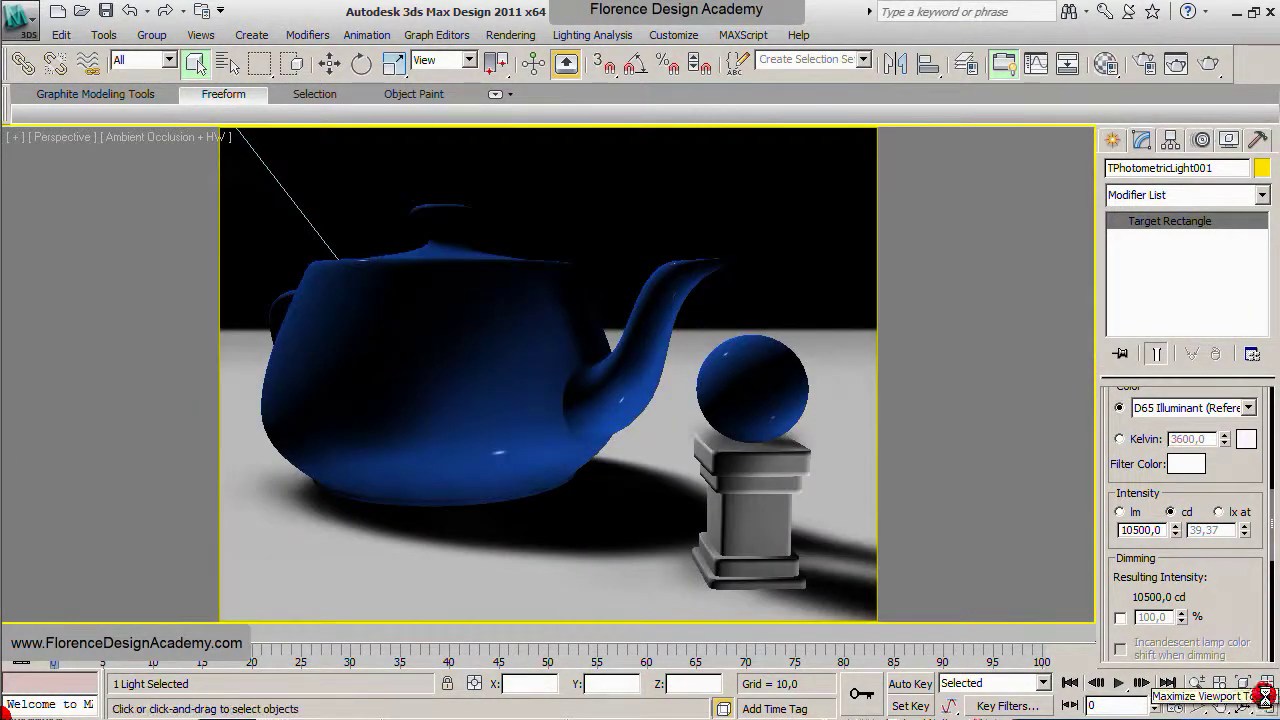
pyautogui.click(1207, 62)
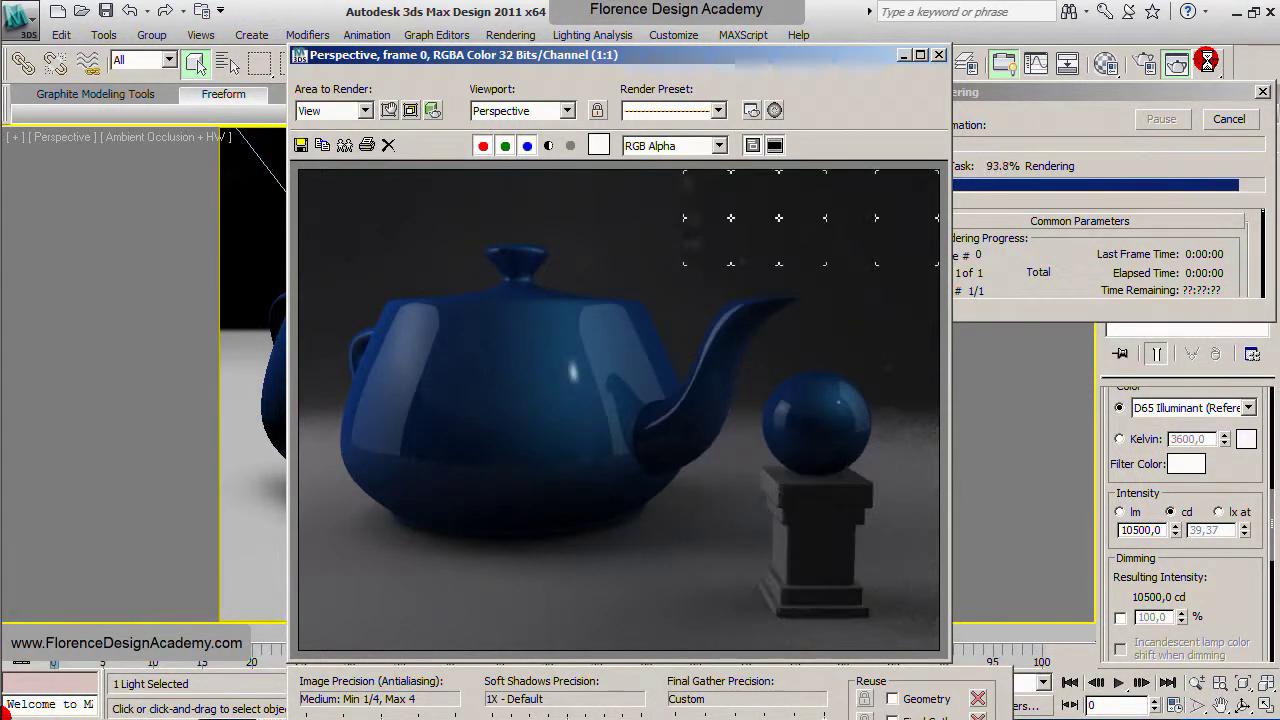
pyautogui.click(1015, 55)
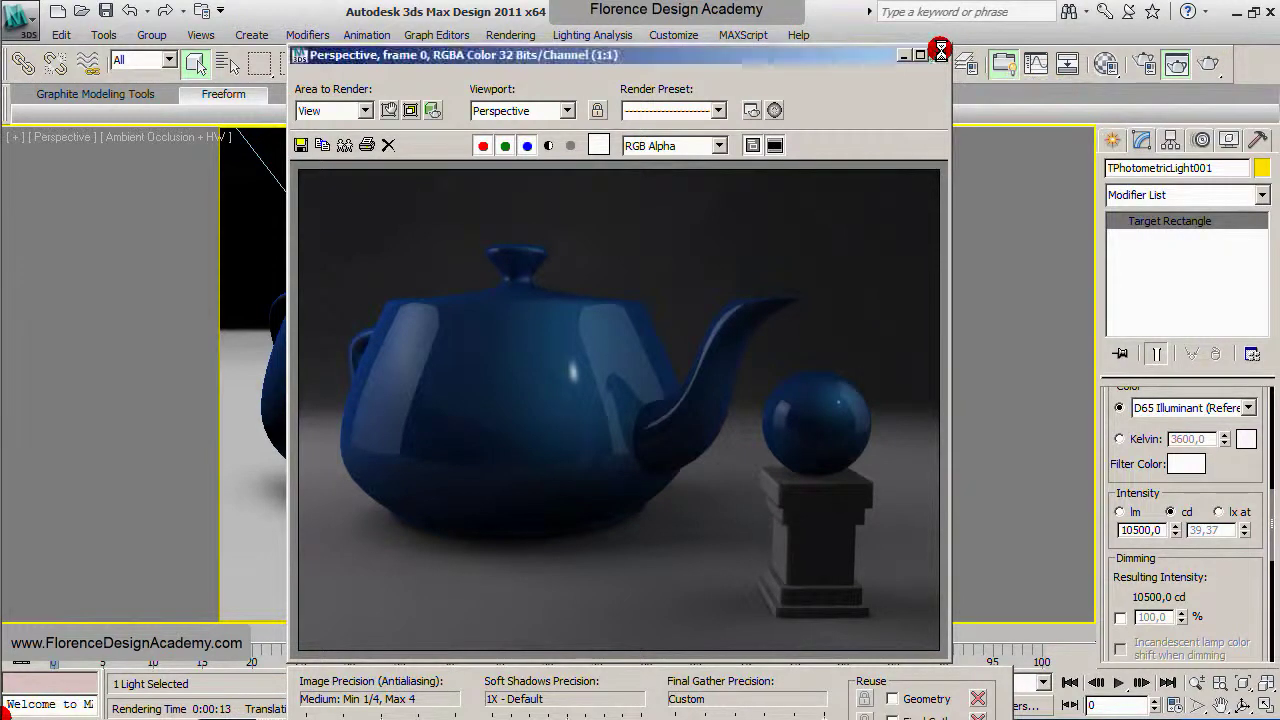
# Step: Name the third Material Editor sample slot GLOW
pyautogui.press('m')
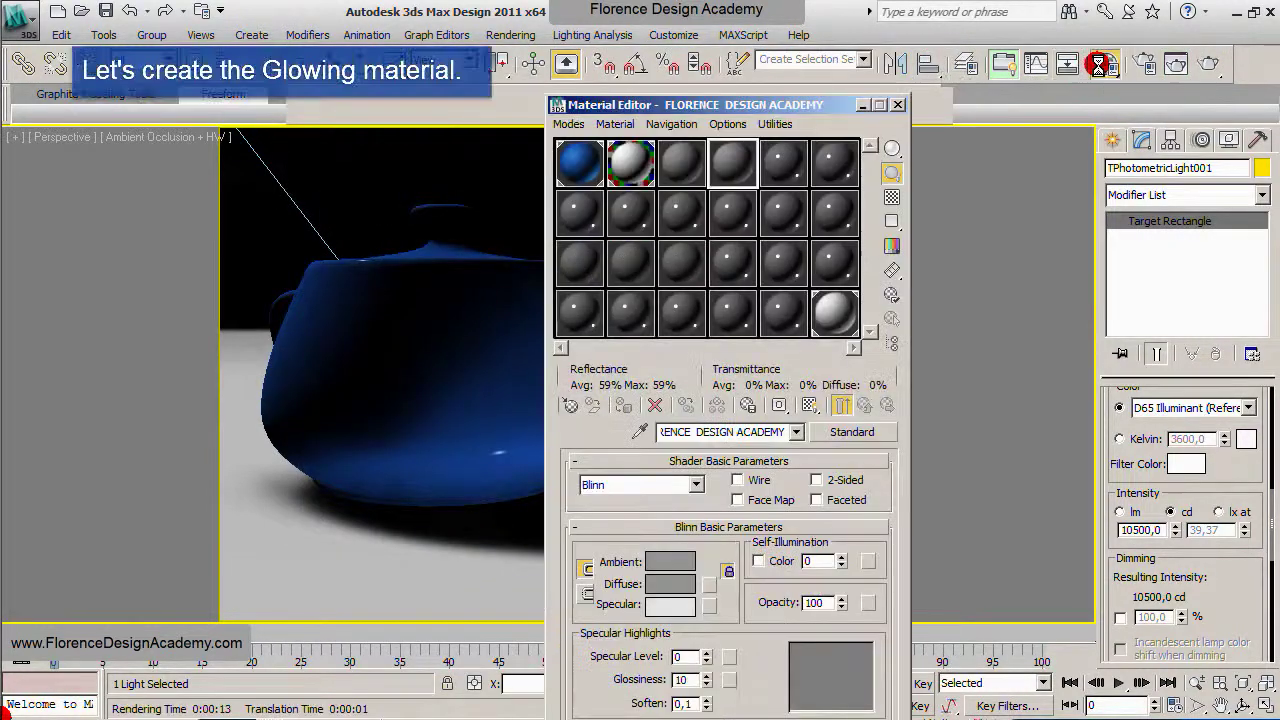
pyautogui.click(685, 168)
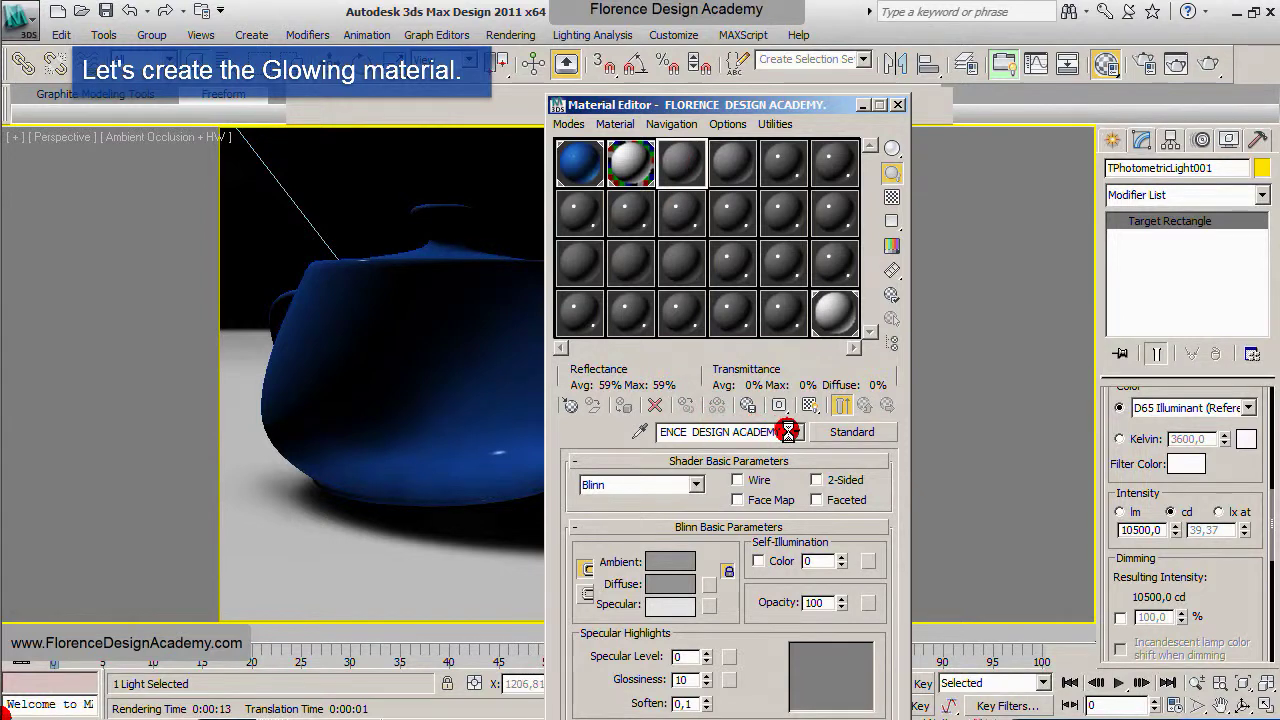
pyautogui.moveTo(782, 432); pyautogui.dragTo(600, 432)
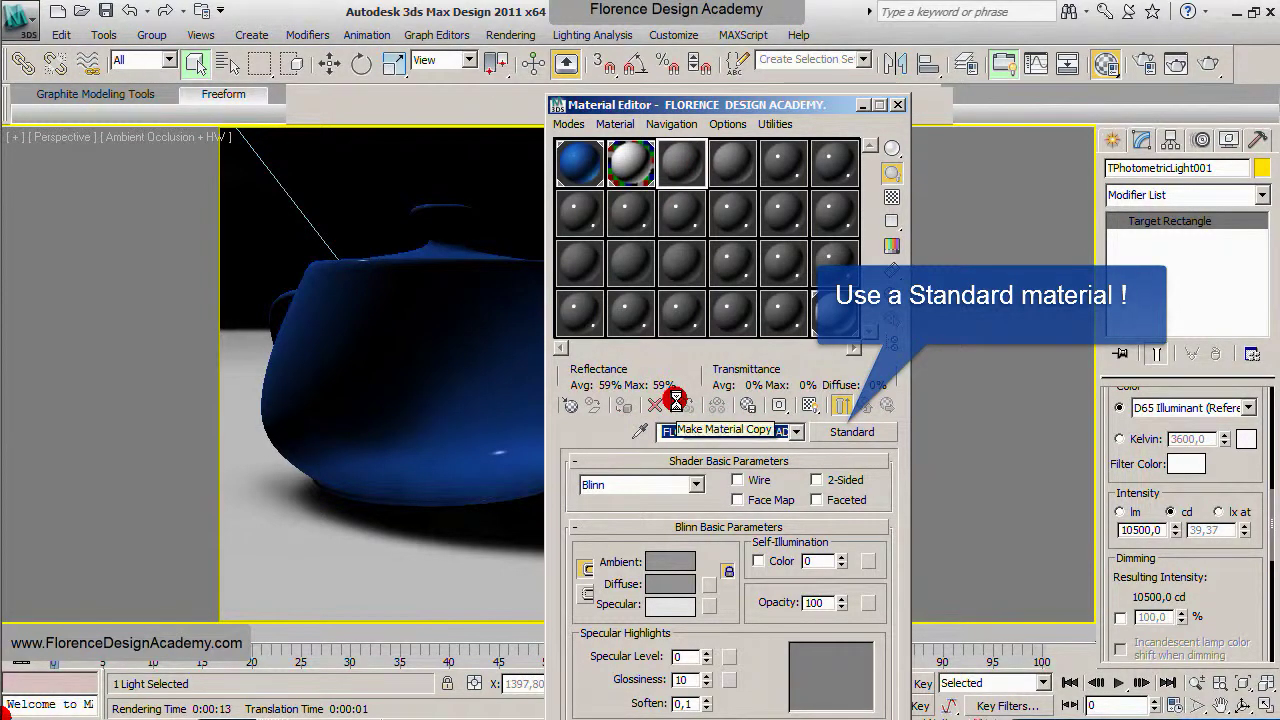
pyautogui.write('GLOW')
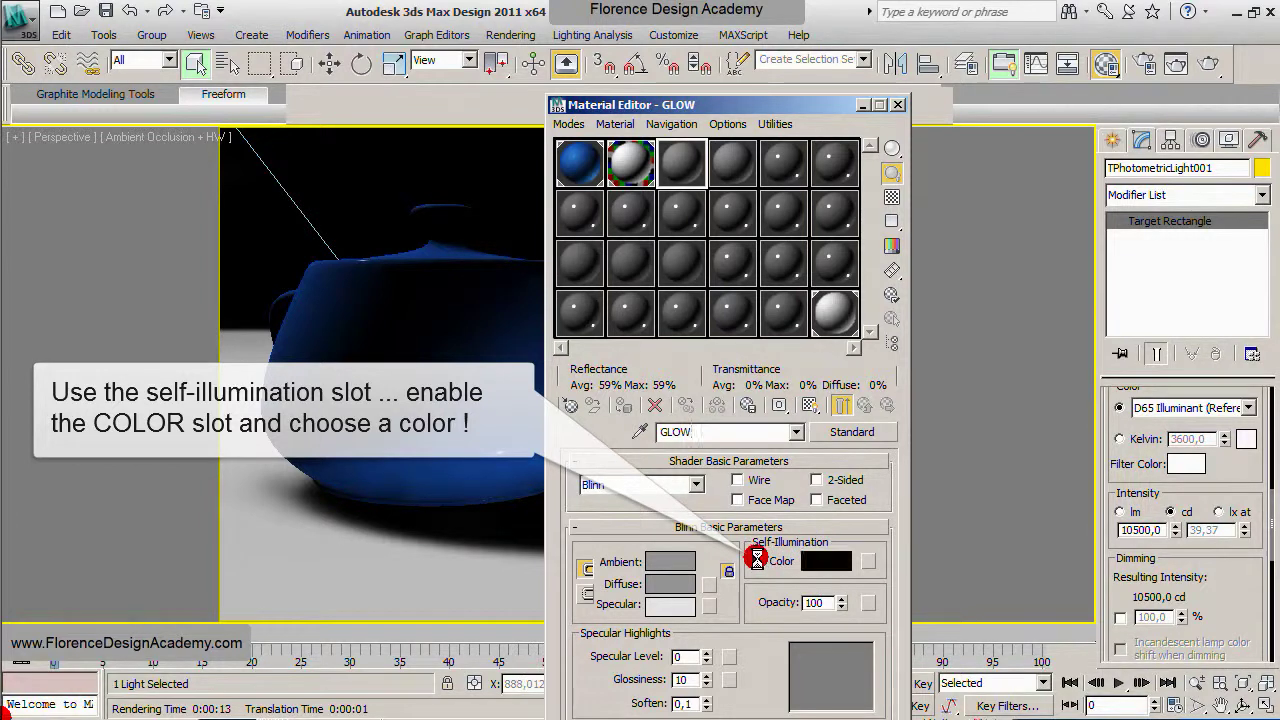
# Step: Enable a blue Self-Illumination colour on GLOW and apply it to the teapot
pyautogui.click(818, 561)
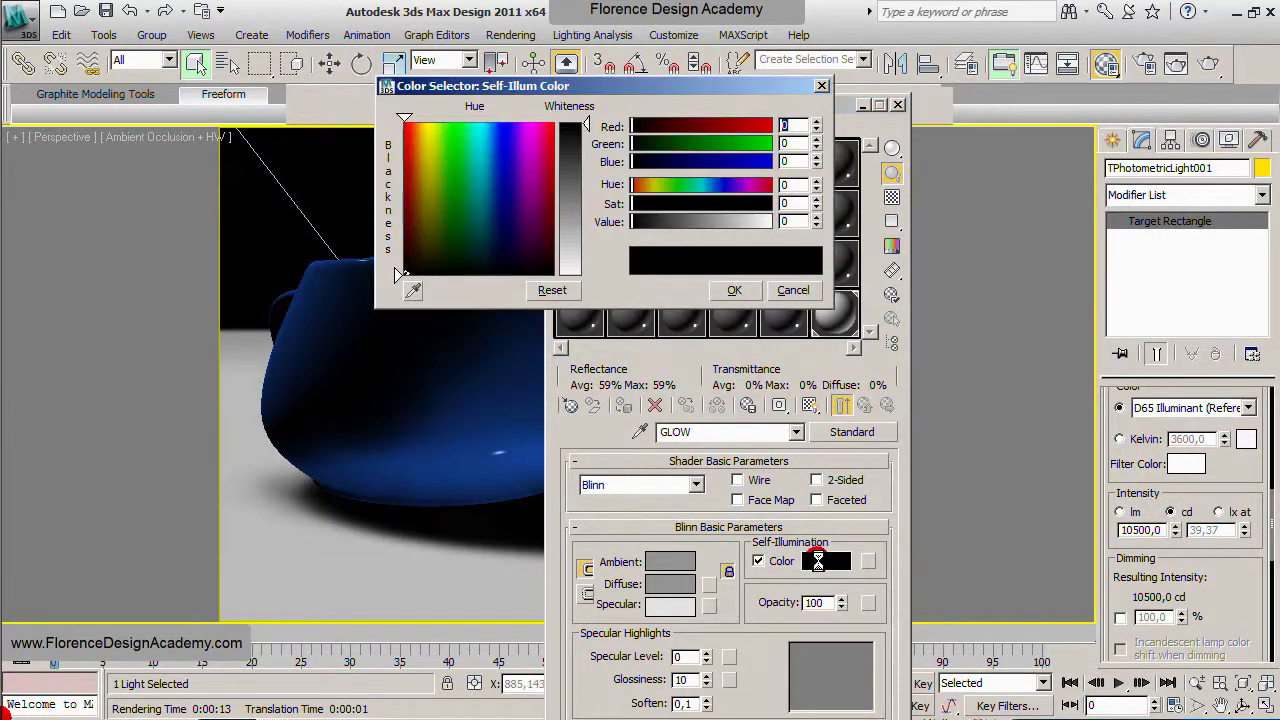
pyautogui.moveTo(697, 85); pyautogui.dragTo(843, 206)
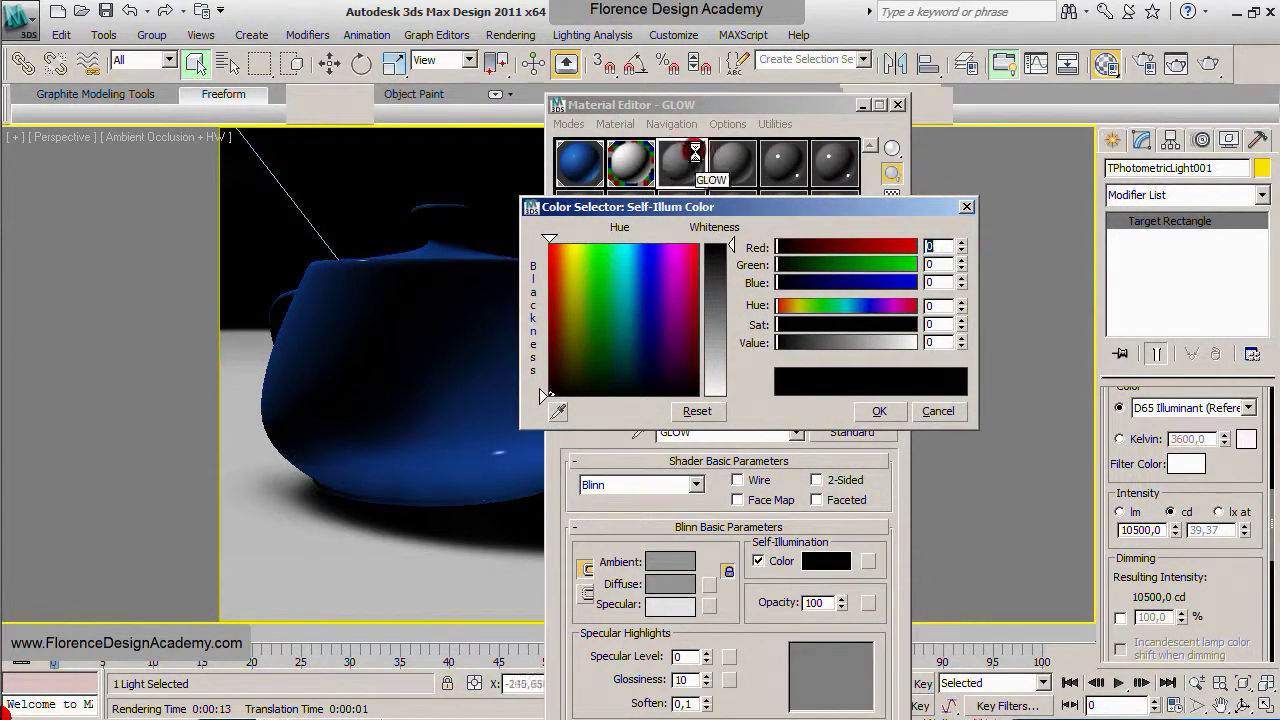
pyautogui.moveTo(653, 290); pyautogui.dragTo(644, 261)
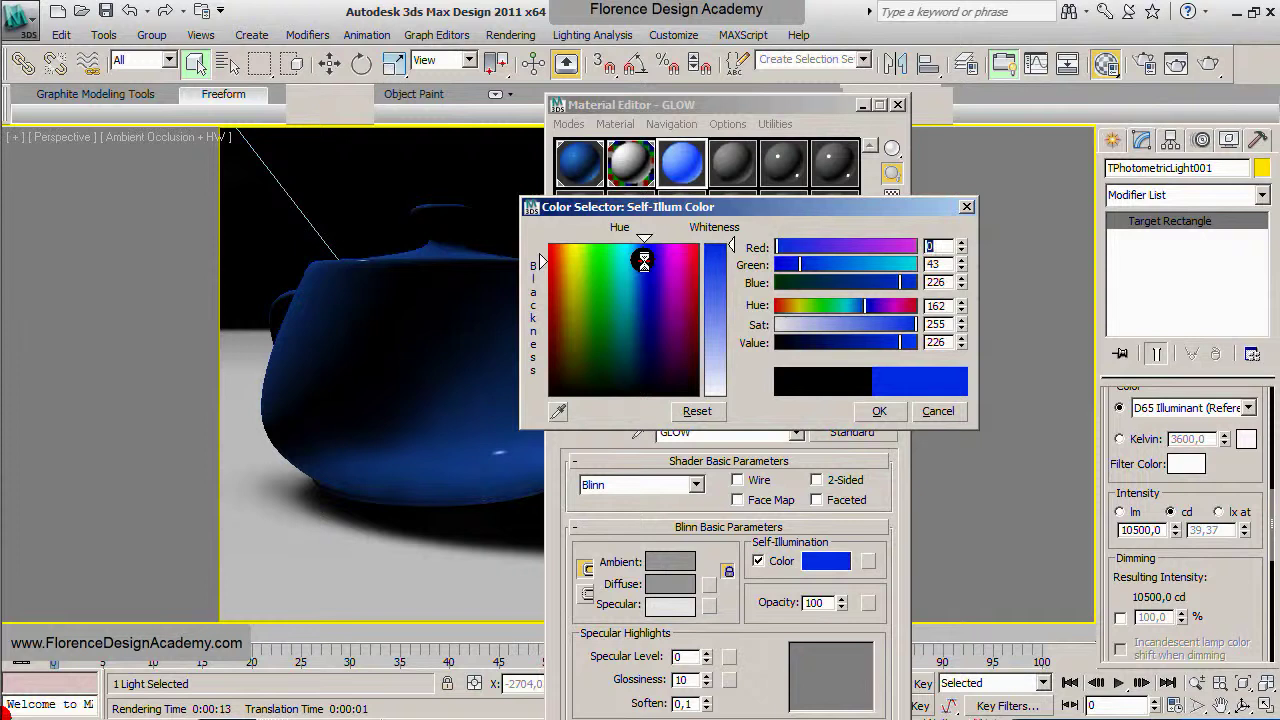
pyautogui.click(872, 411)
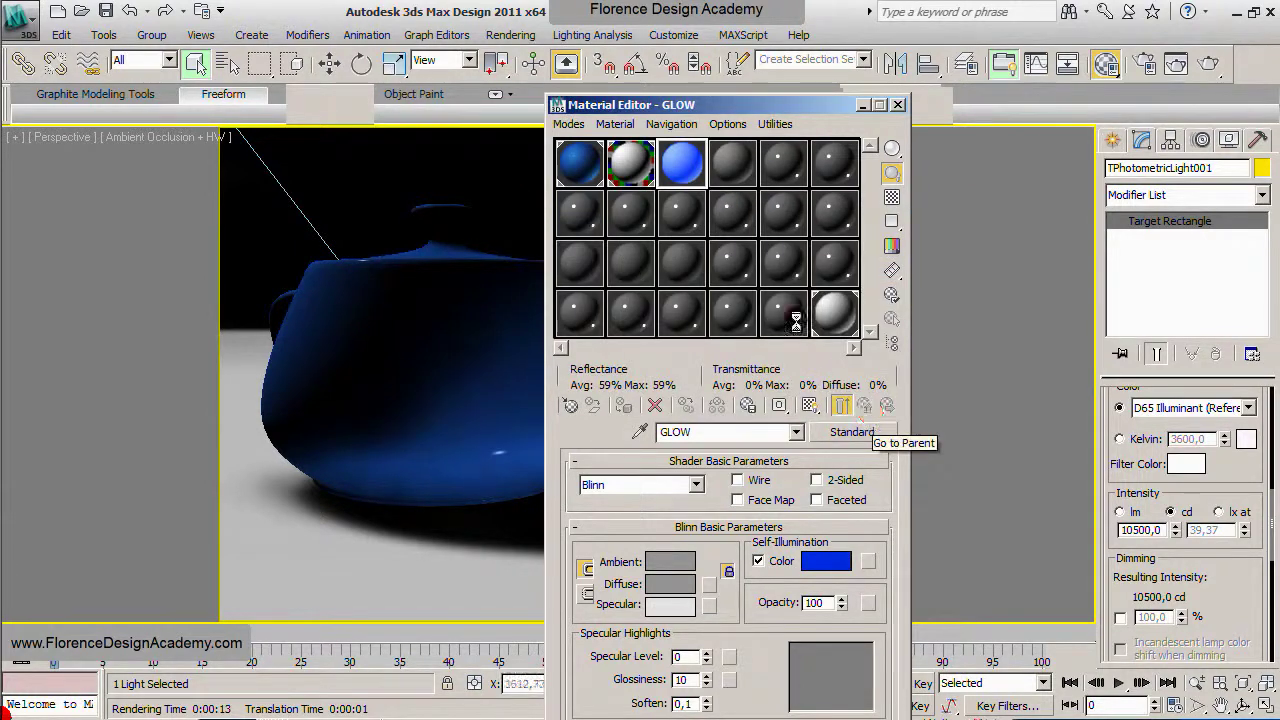
pyautogui.moveTo(682, 163); pyautogui.dragTo(483, 295)
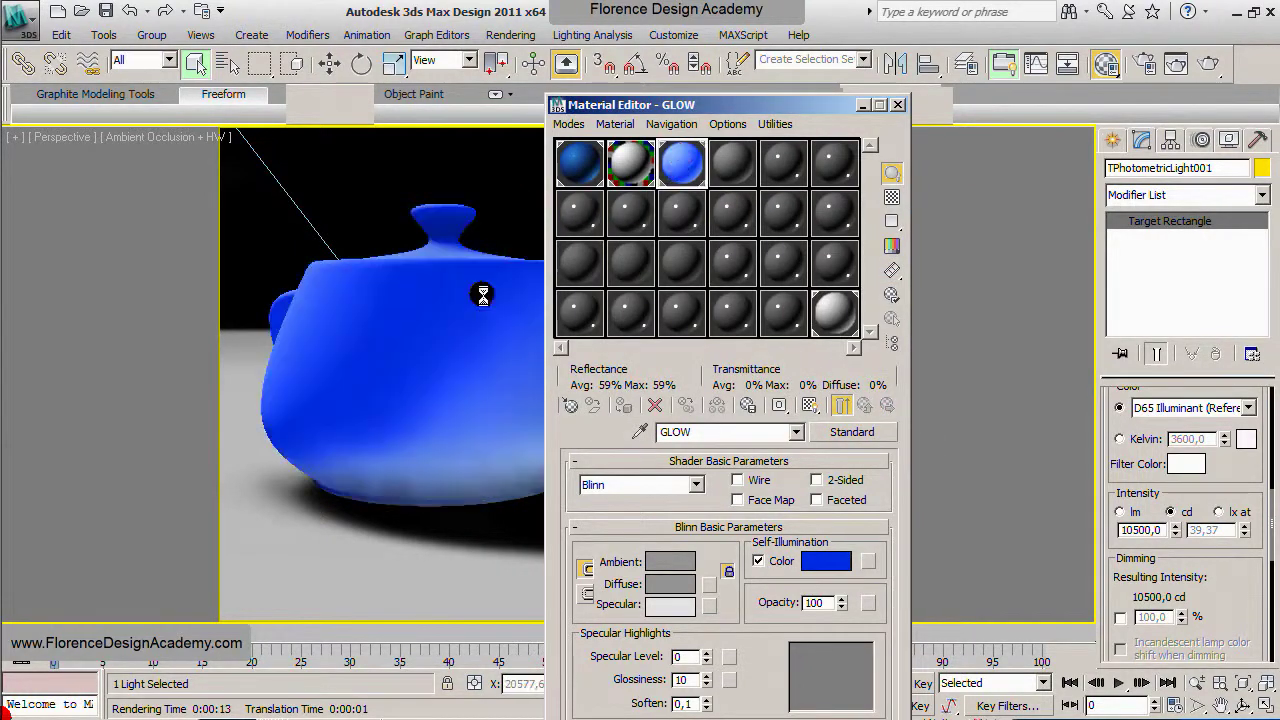
# Step: Render the scene with the blue-glowing GLOW teapot, then bring the Material Editor back
pyautogui.click(897, 105)
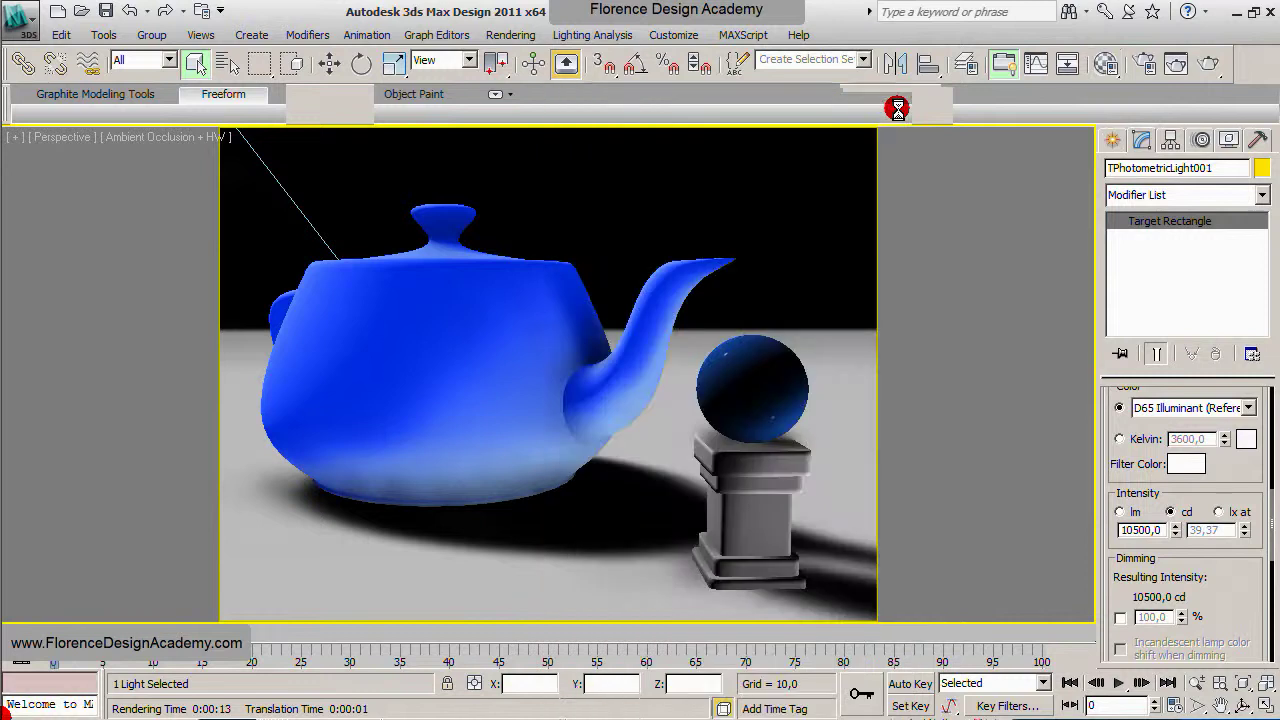
pyautogui.click(1210, 66)
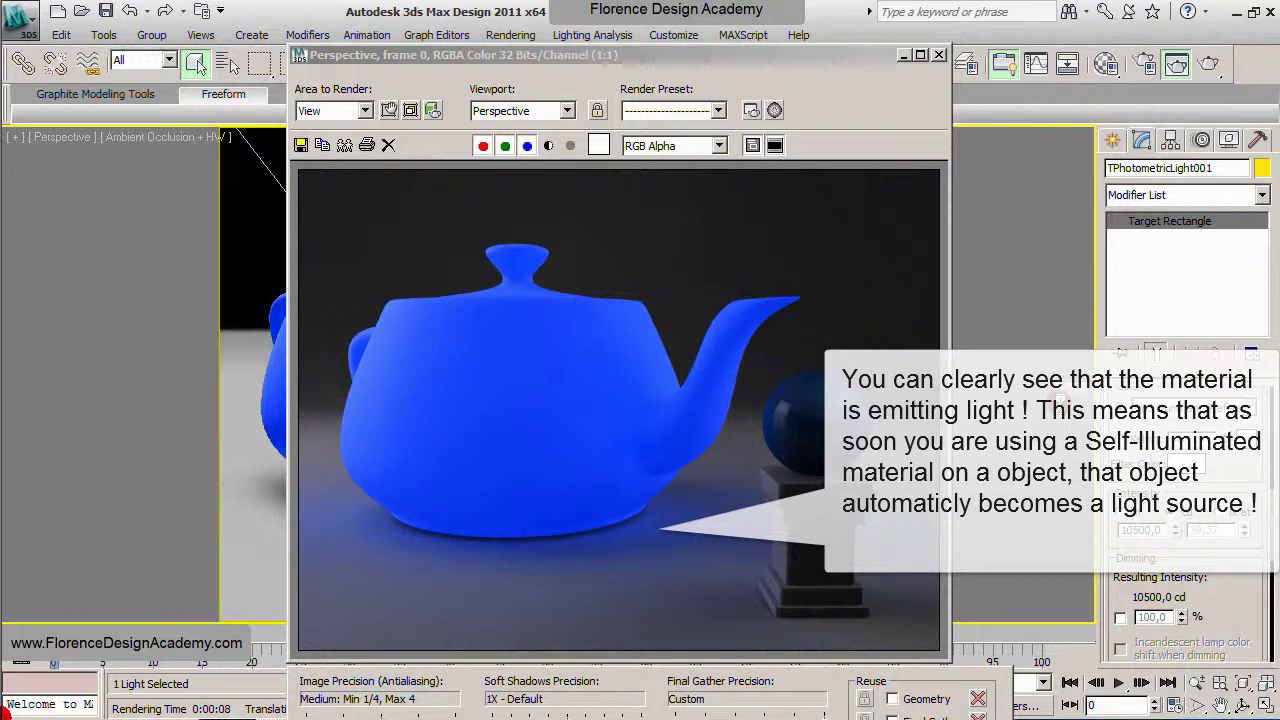
pyautogui.click(939, 54)
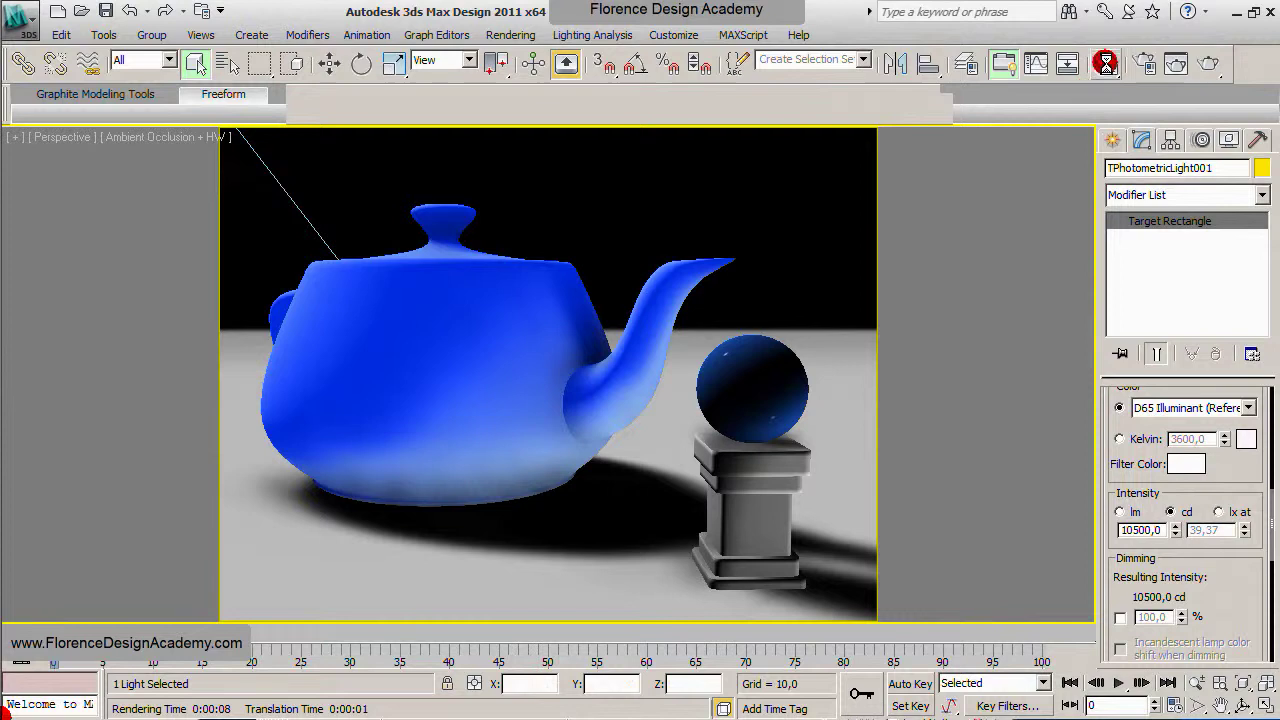
pyautogui.click(1106, 63)
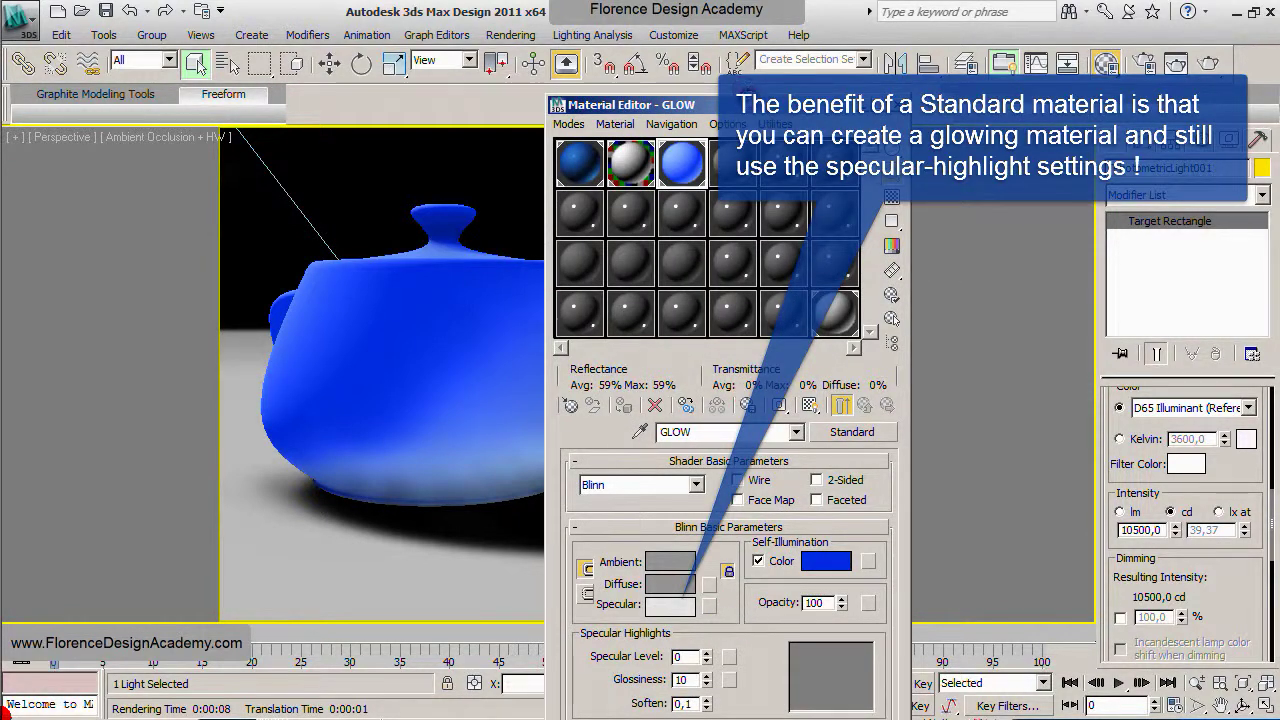
# Step: Set GLOW's Specular Level to 83 and Glossiness to 64, then render the teapot
pyautogui.moveTo(751, 104); pyautogui.dragTo(737, 40)
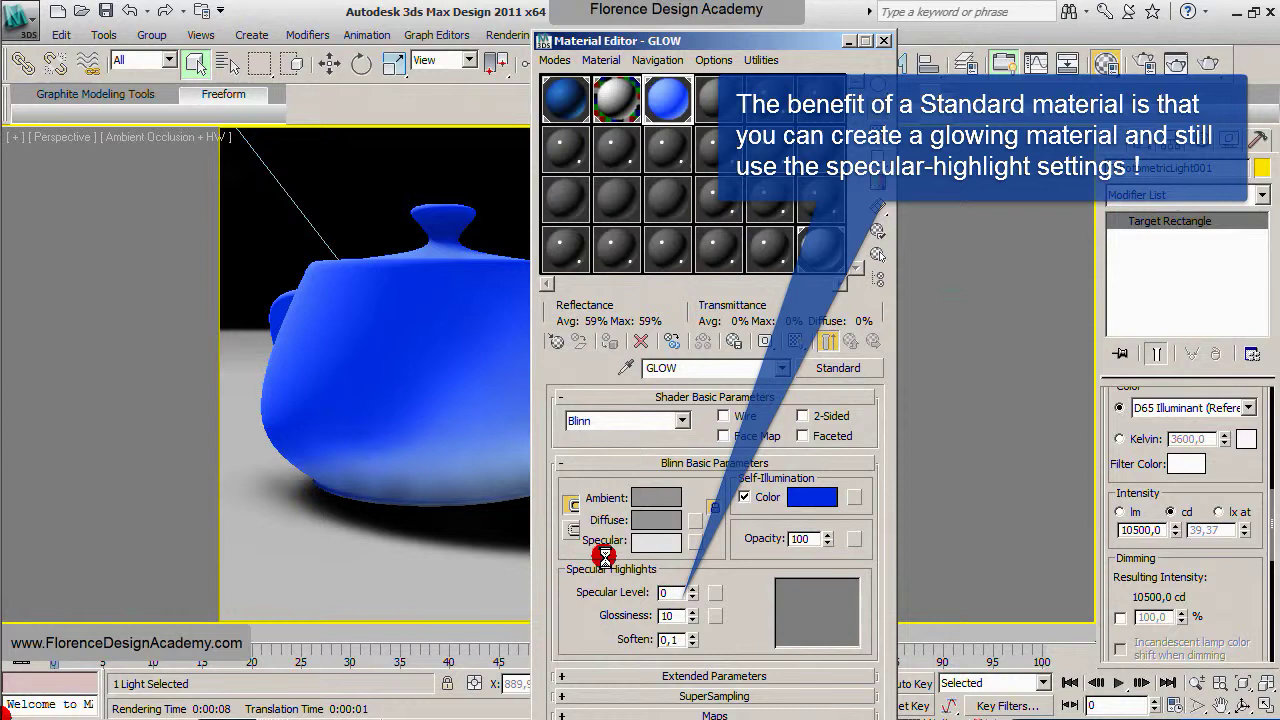
pyautogui.moveTo(691, 590); pyautogui.dragTo(691, 500)
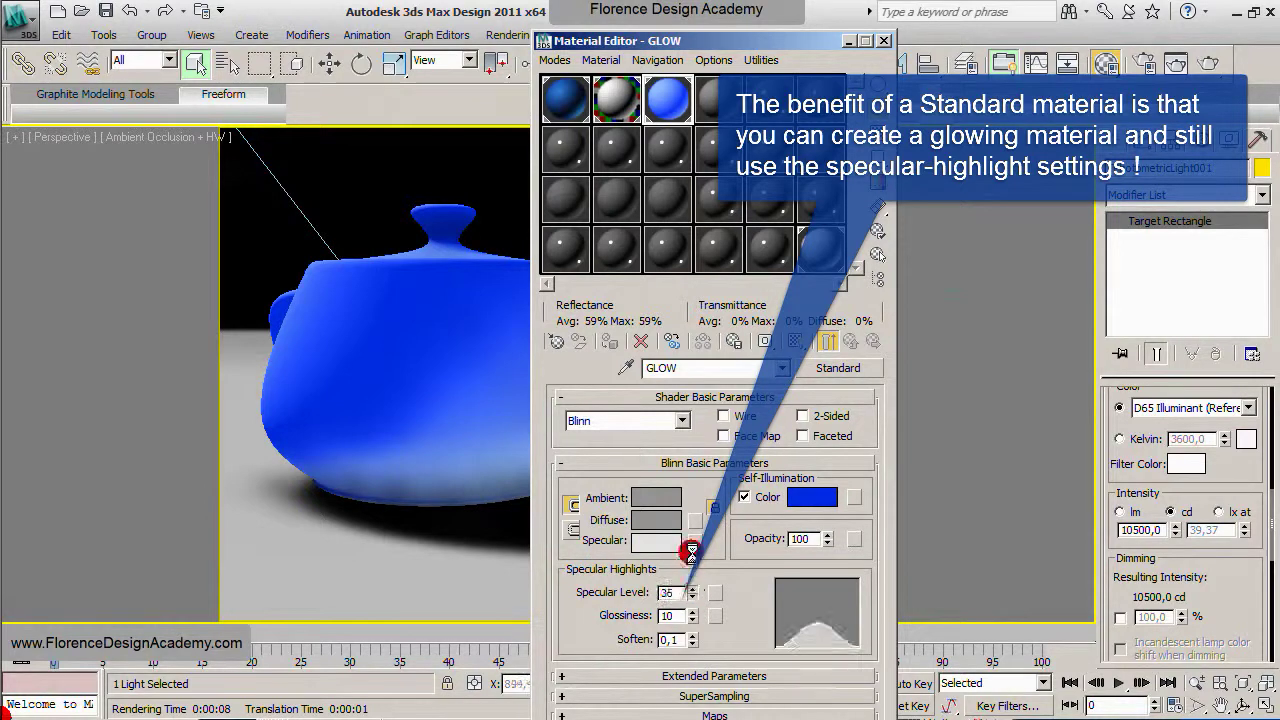
pyautogui.moveTo(691, 615); pyautogui.dragTo(691, 562)
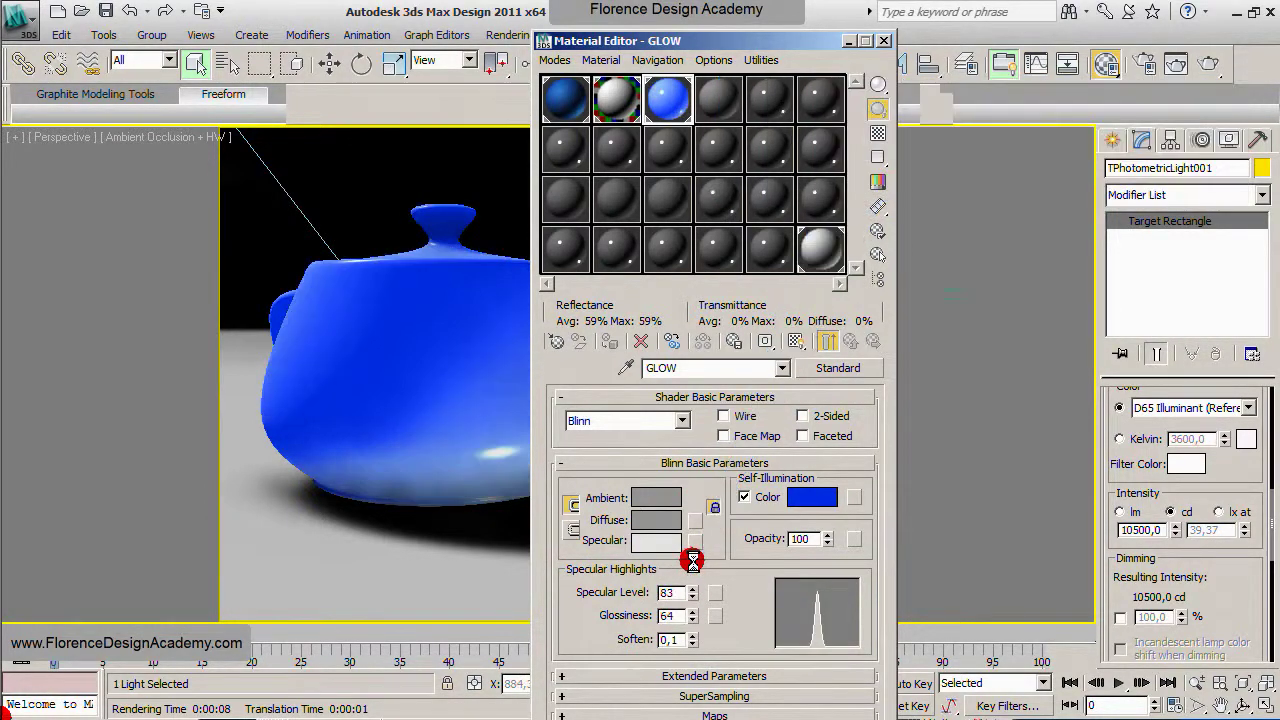
pyautogui.click(1208, 64)
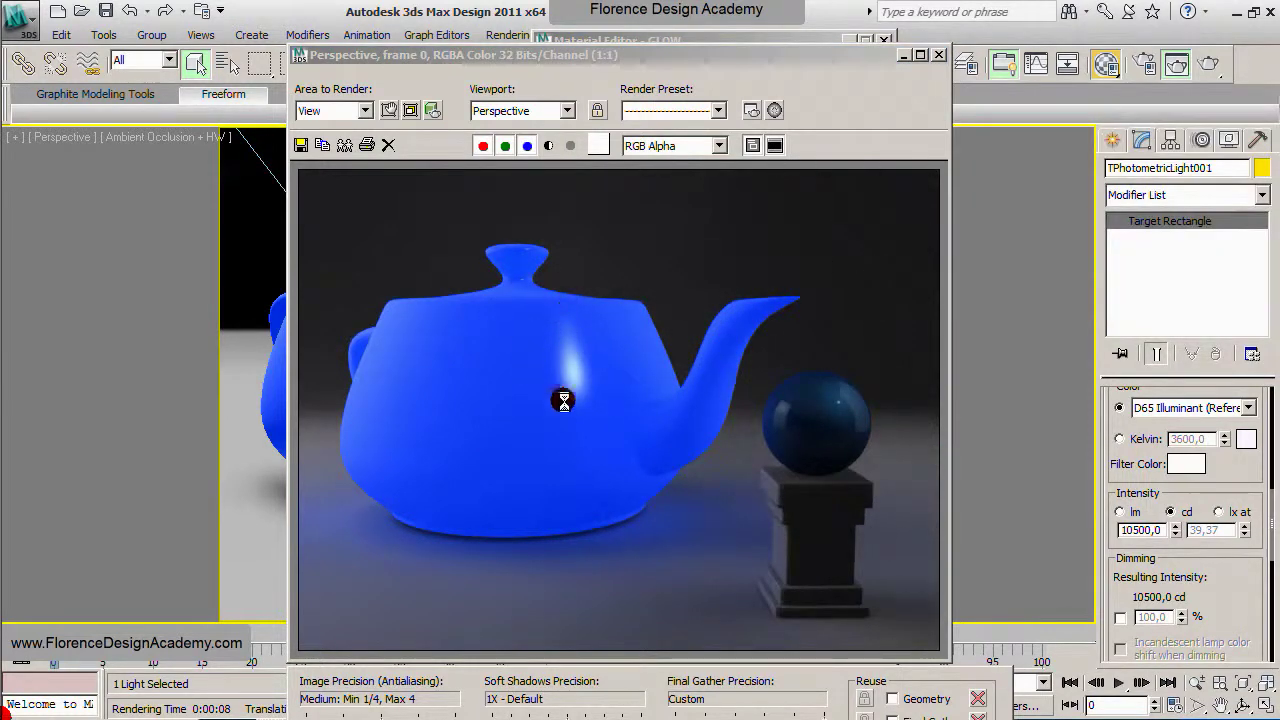
pyautogui.click(937, 56)
pyautogui.click(937, 56)
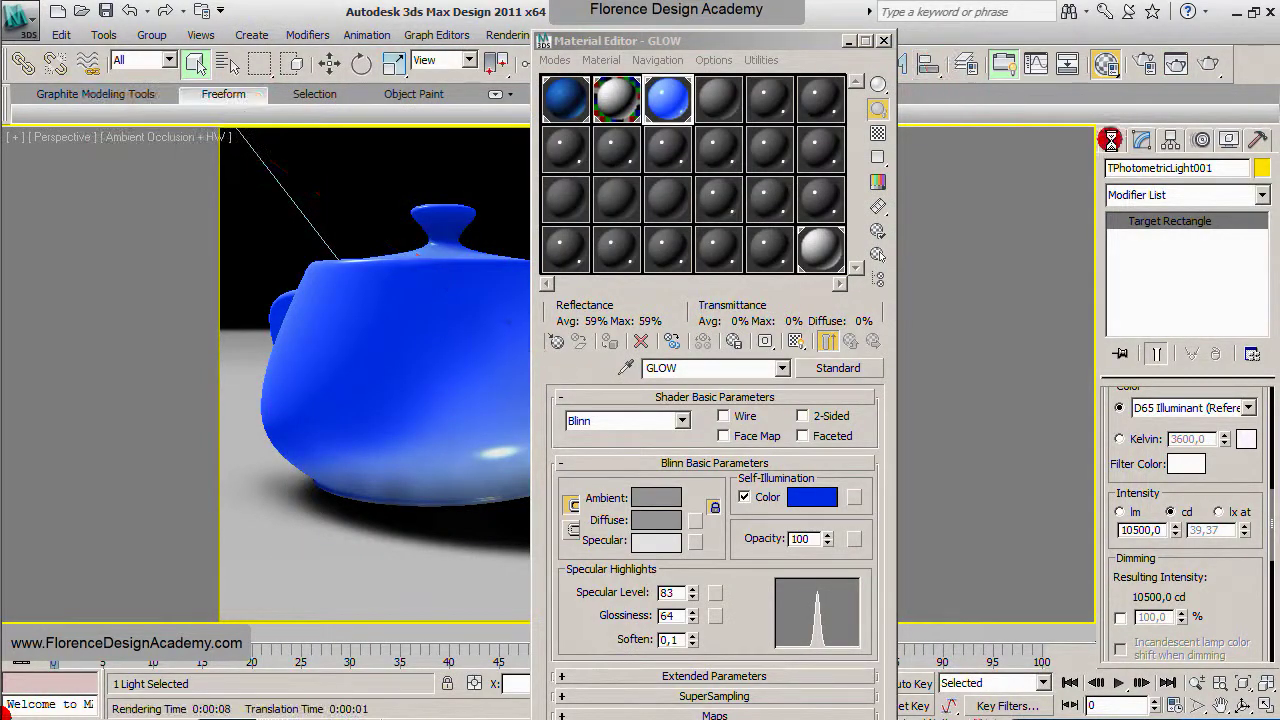
# Step: Name the next material slot GLOW 2 and make it an Architectural material
pyautogui.click(718, 92)
pyautogui.moveTo(768, 367); pyautogui.dragTo(559, 364)
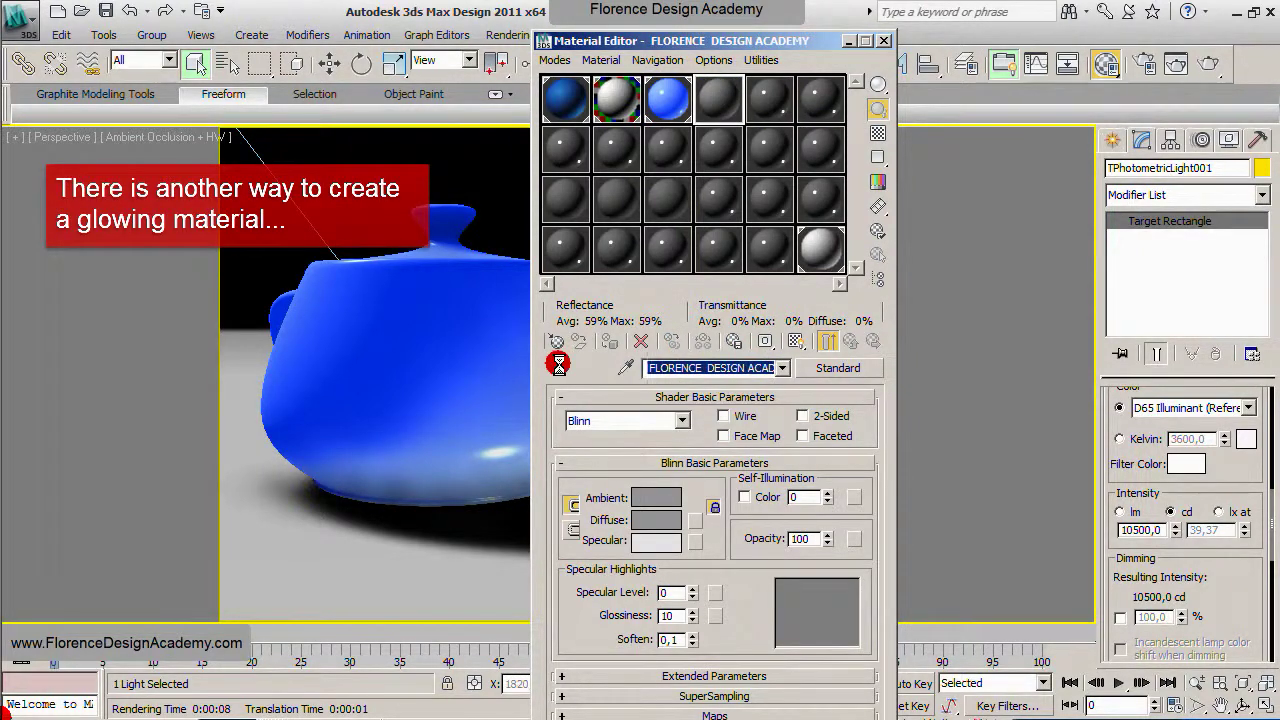
pyautogui.write('G')
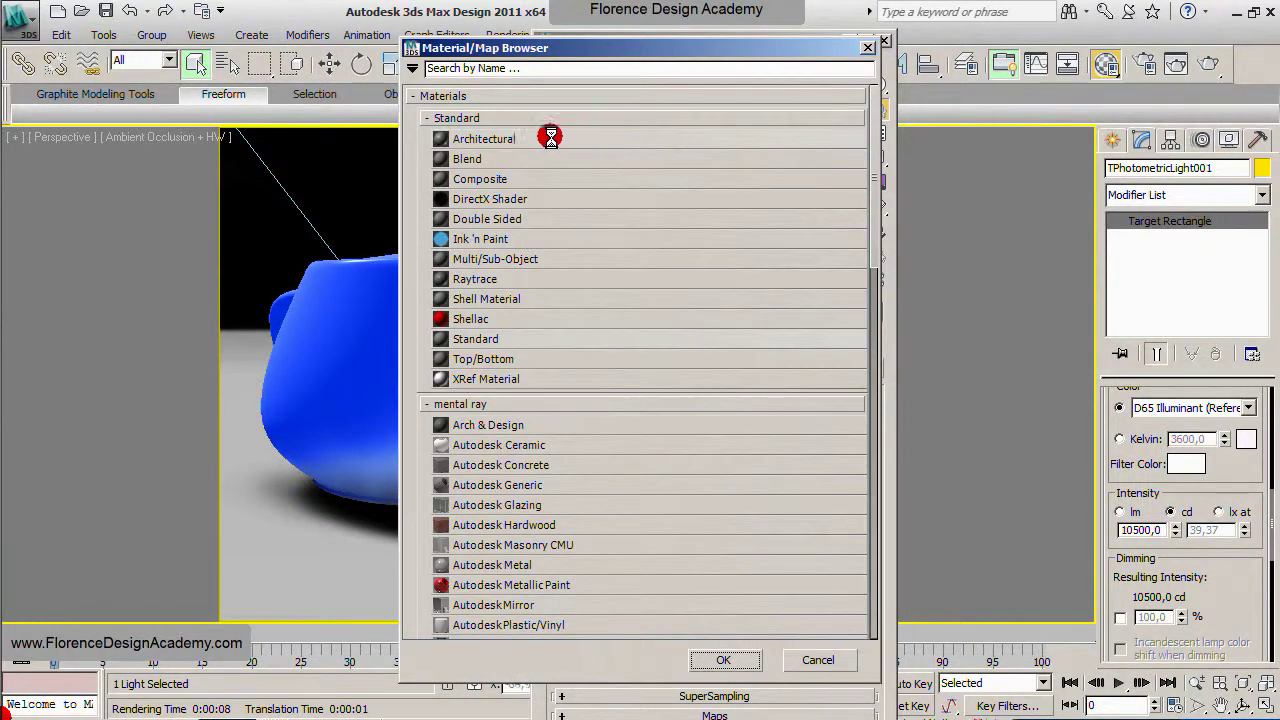
pyautogui.doubleClick(480, 139)
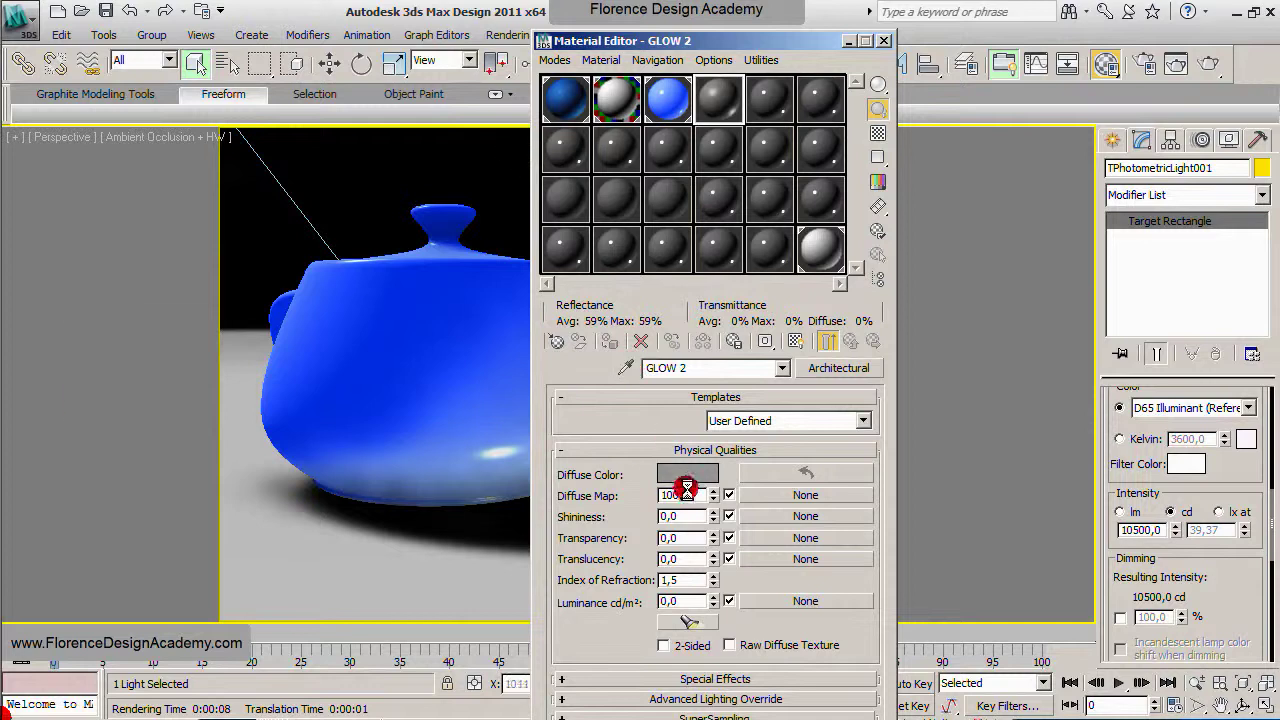
# Step: Give GLOW 2 a saturated blue diffuse colour and 3400 cd/m² luminance
pyautogui.click(688, 474)
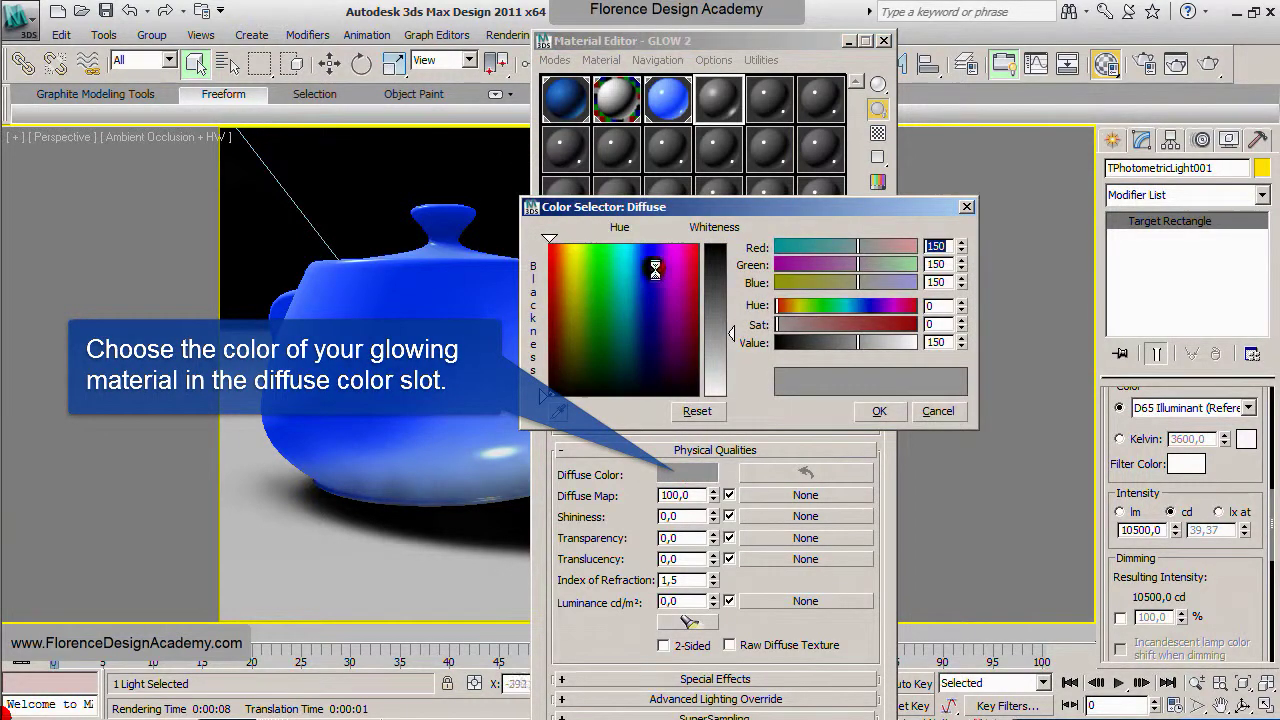
pyautogui.moveTo(655, 270); pyautogui.dragTo(644, 263)
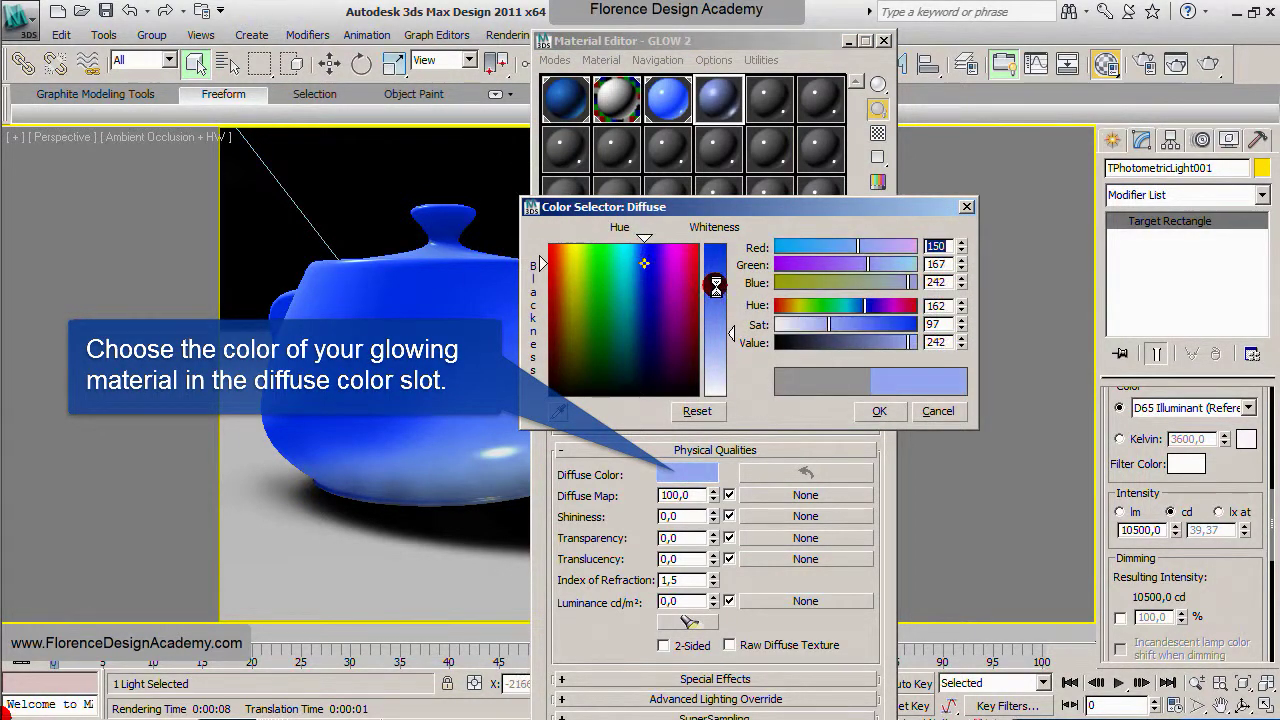
pyautogui.moveTo(716, 286); pyautogui.dragTo(721, 250)
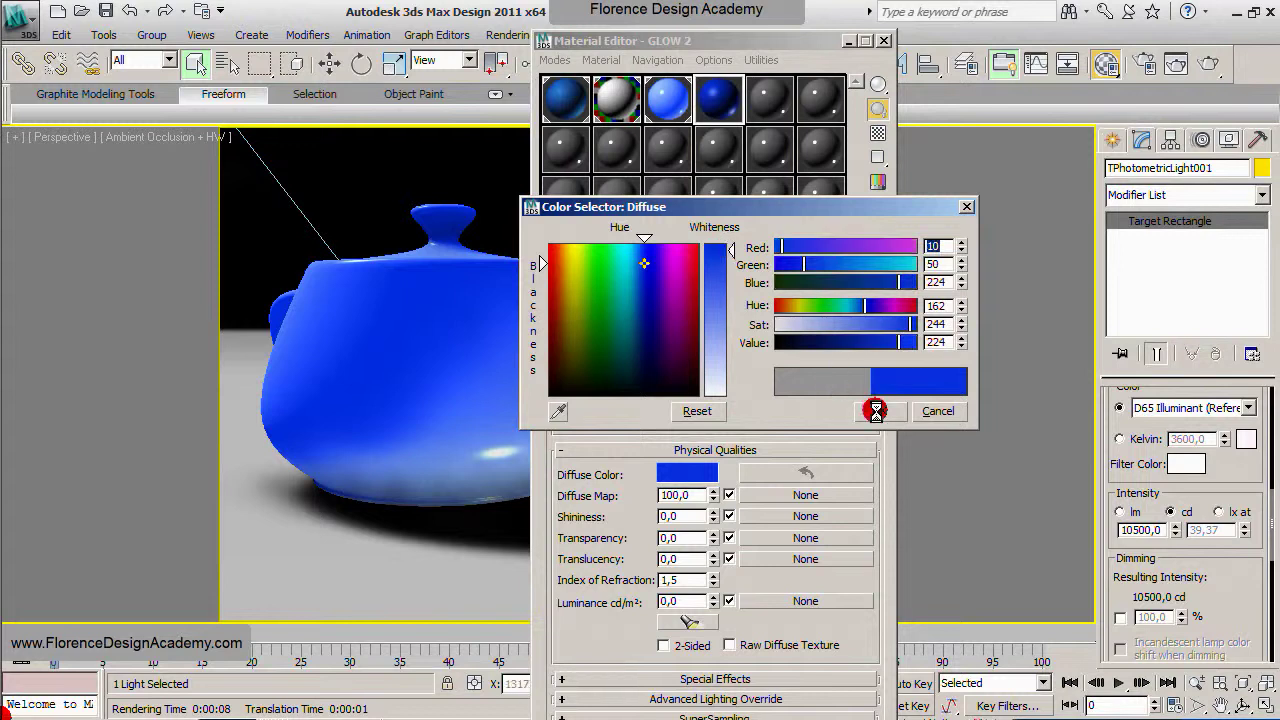
pyautogui.click(876, 410)
pyautogui.moveTo(721, 474); pyautogui.dragTo(702, 474)
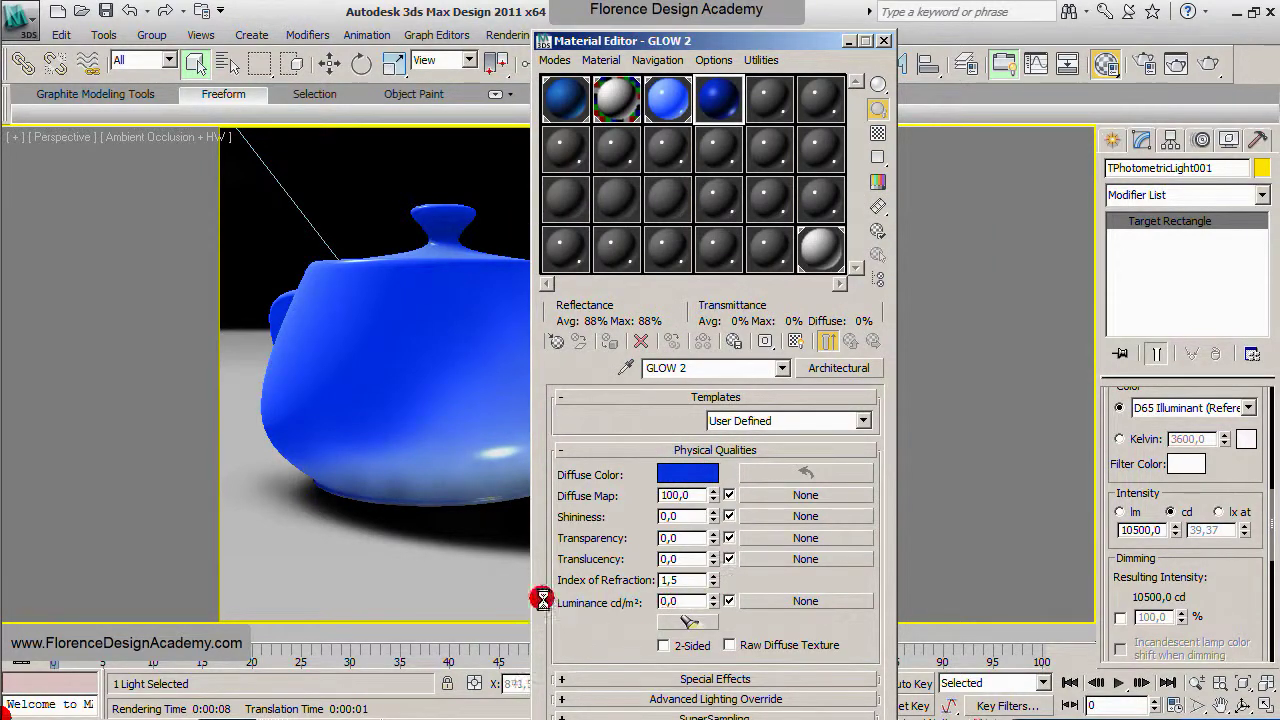
pyautogui.moveTo(712, 598); pyautogui.dragTo(712, 566)
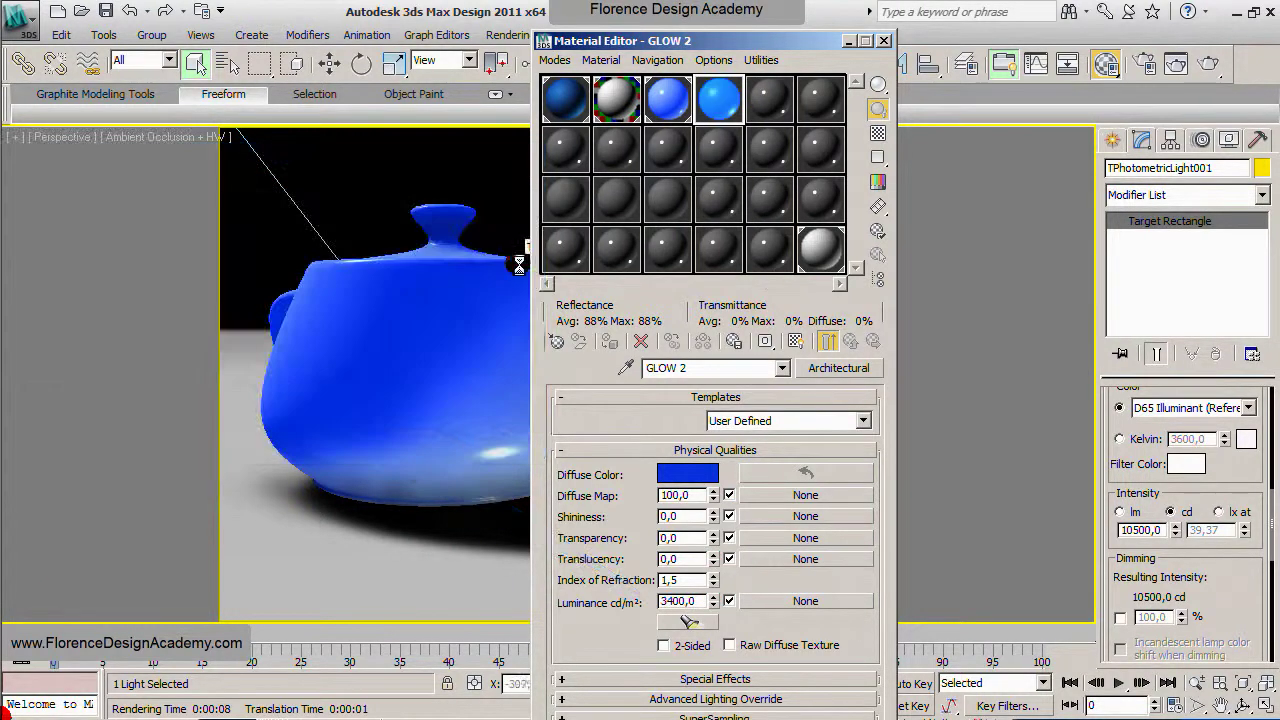
# Step: Render repeatedly while raising GLOW 2's luminance, ending at 37800 cd/m²
pyautogui.click(1205, 63)
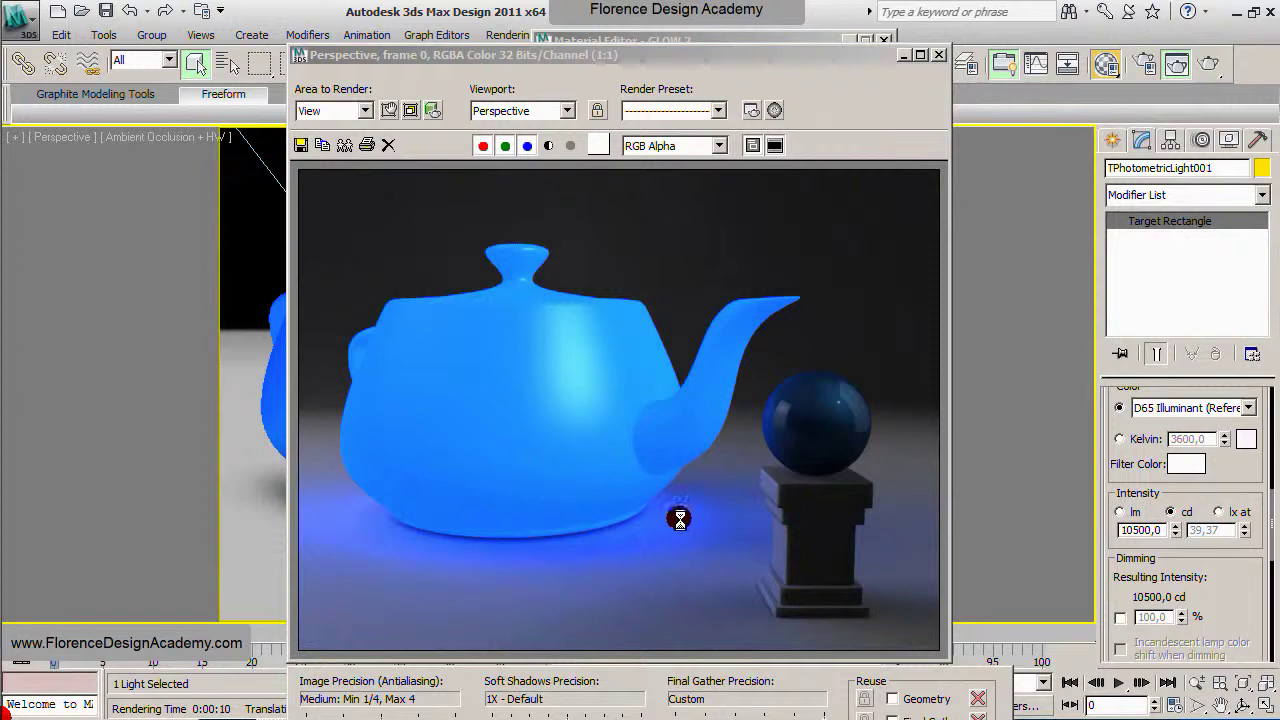
pyautogui.click(940, 52)
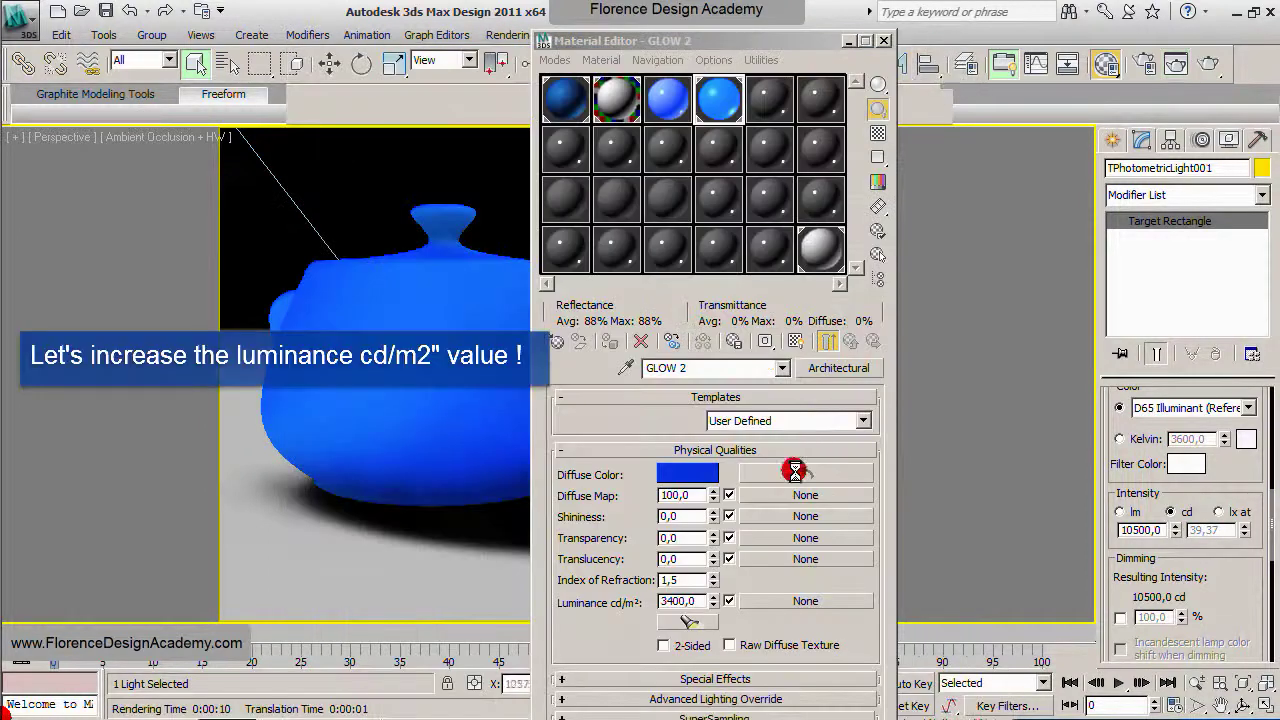
pyautogui.moveTo(717, 601); pyautogui.dragTo(716, 556)
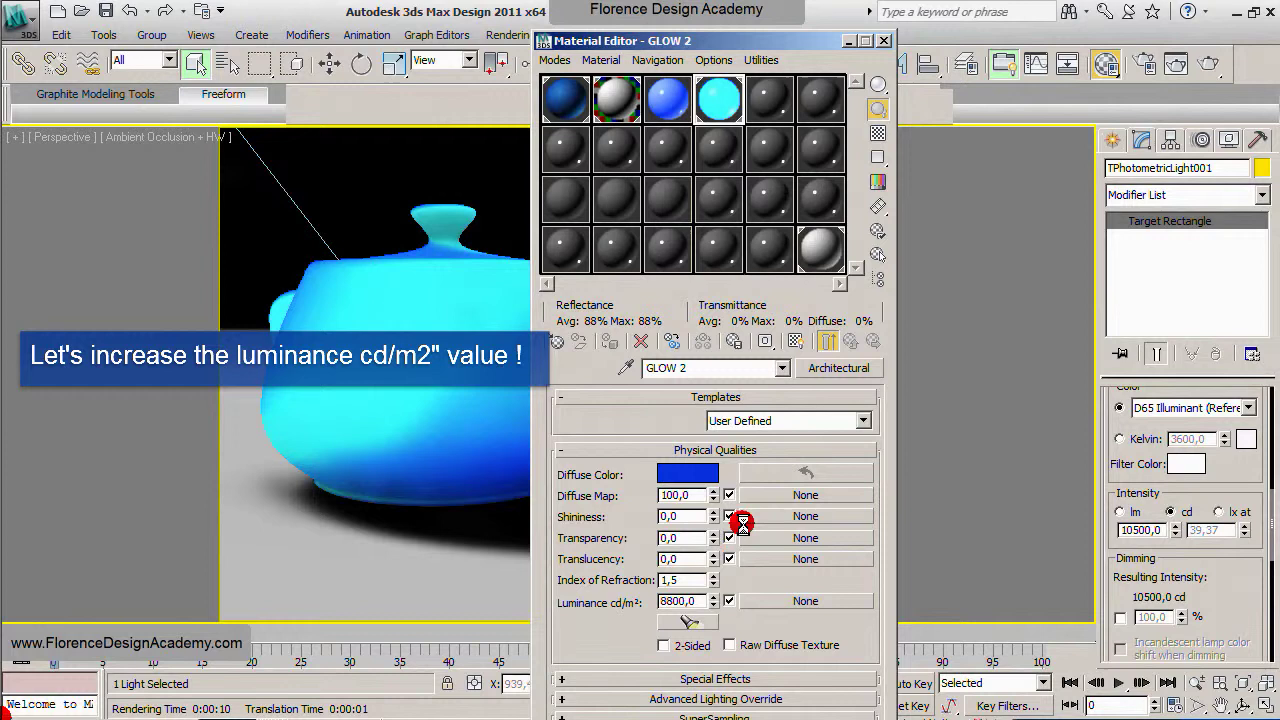
pyautogui.click(1203, 62)
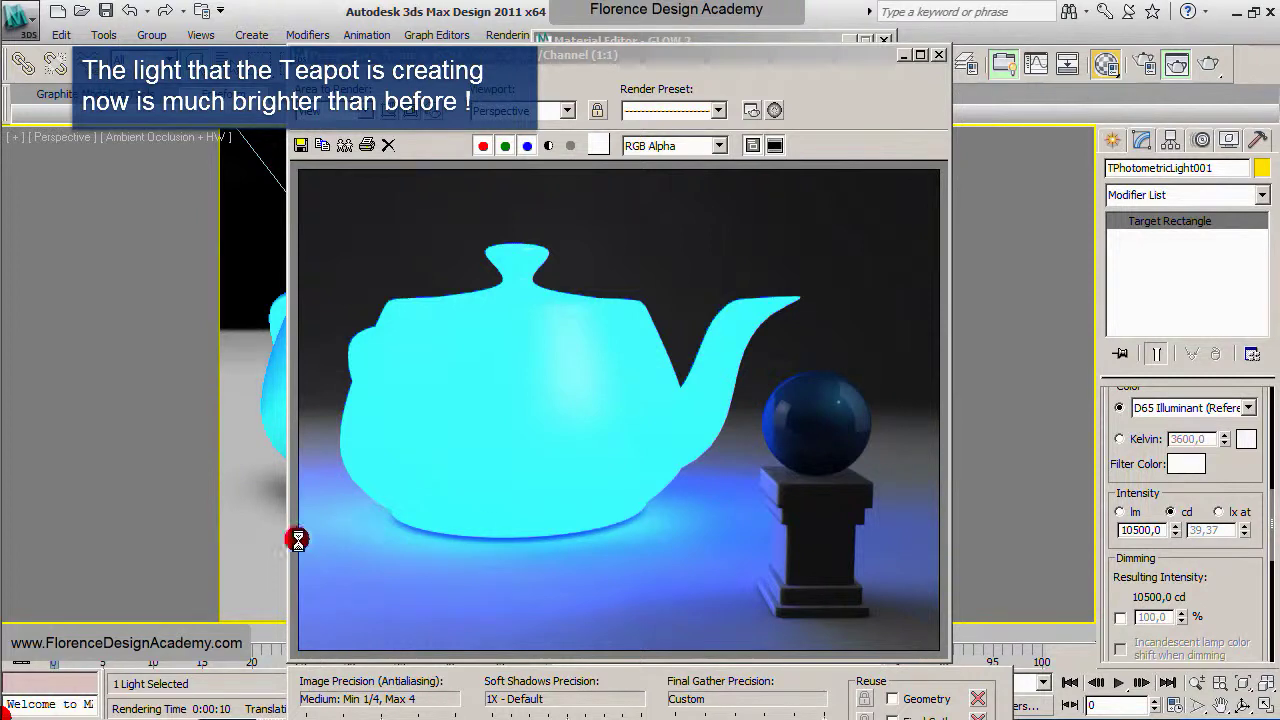
pyautogui.click(937, 54)
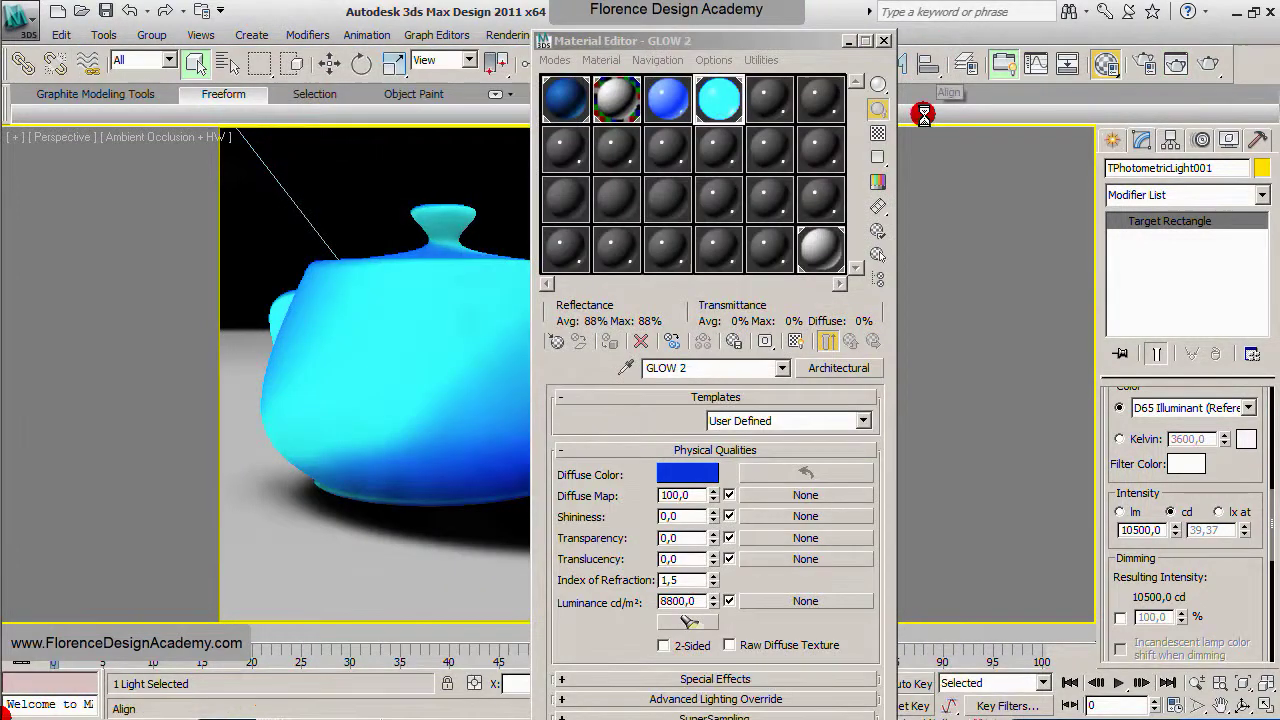
pyautogui.click(717, 599)
pyautogui.moveTo(717, 599); pyautogui.dragTo(720, 310)
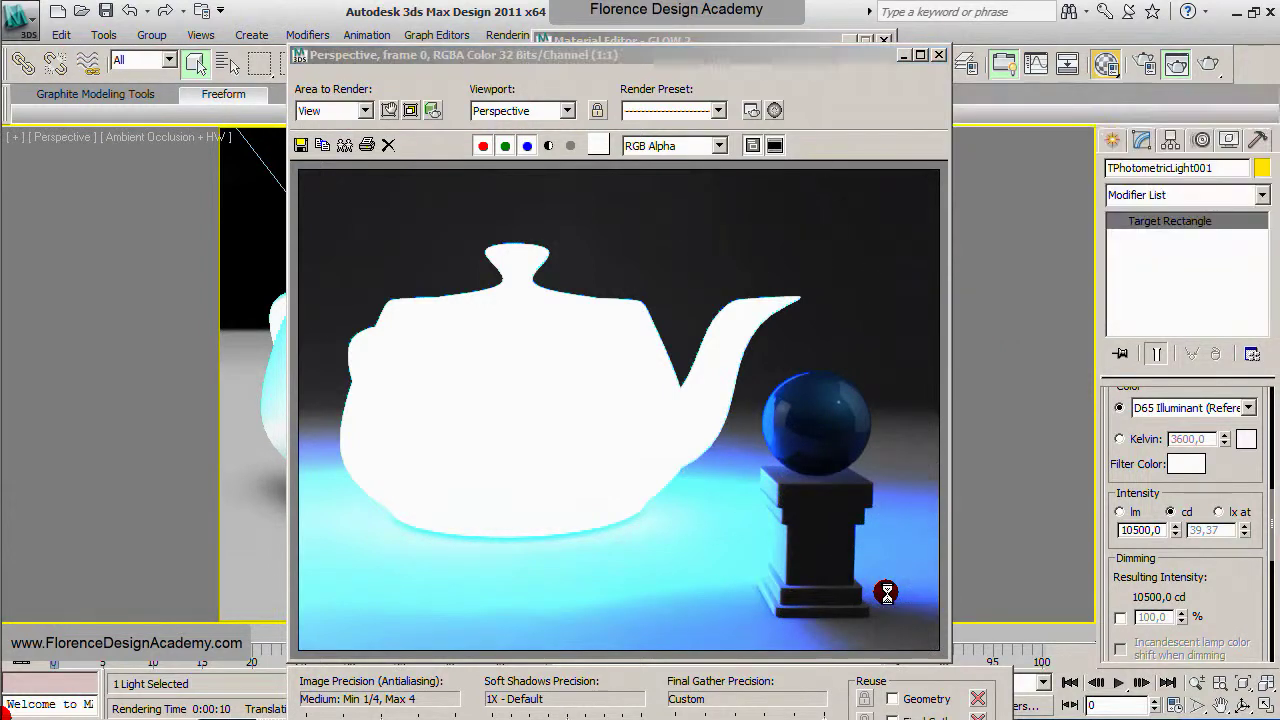
# Step: Reassign the Standard GLOW material to the teapot, render it, and open Render Setup
pyautogui.click(939, 54)
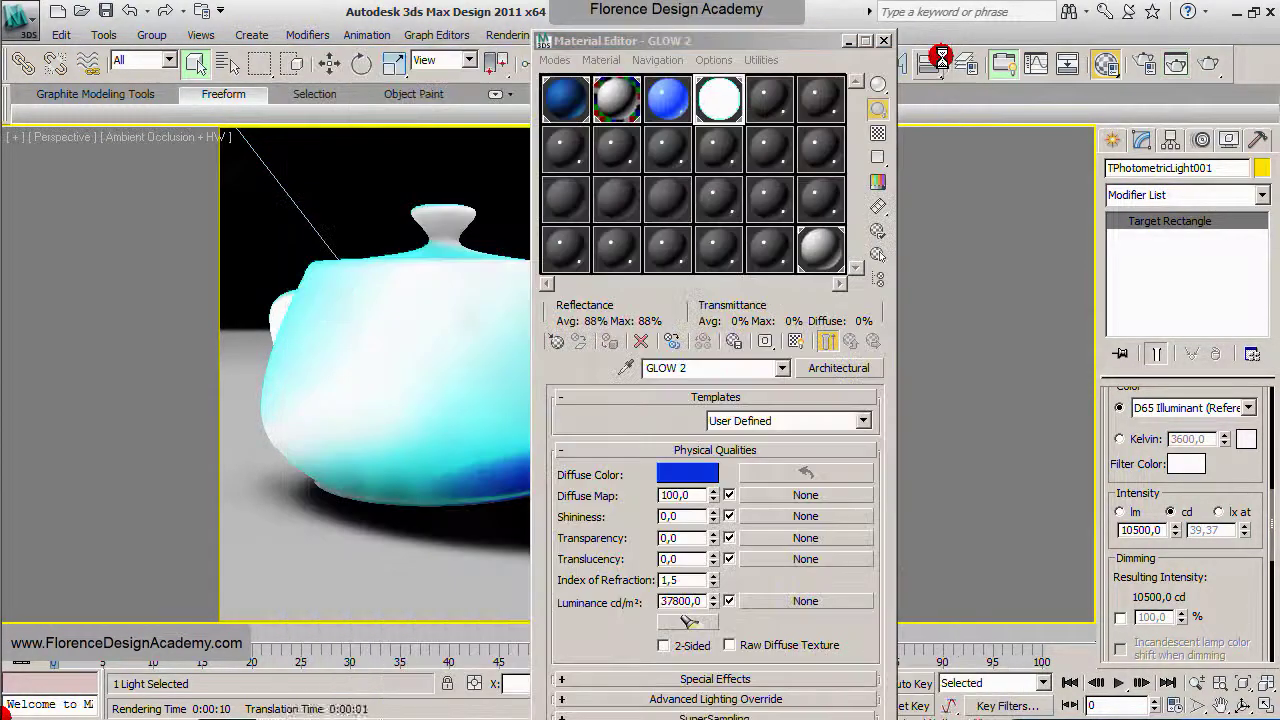
pyautogui.click(667, 98)
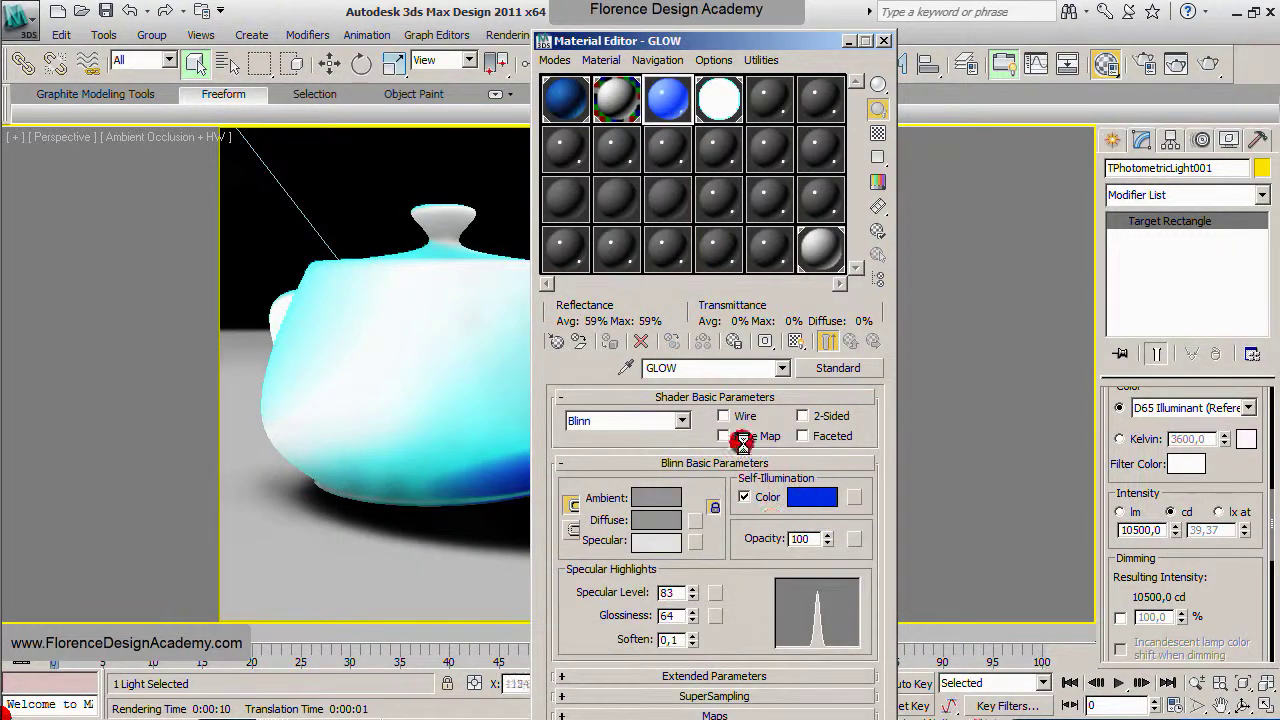
pyautogui.moveTo(676, 100); pyautogui.dragTo(488, 306)
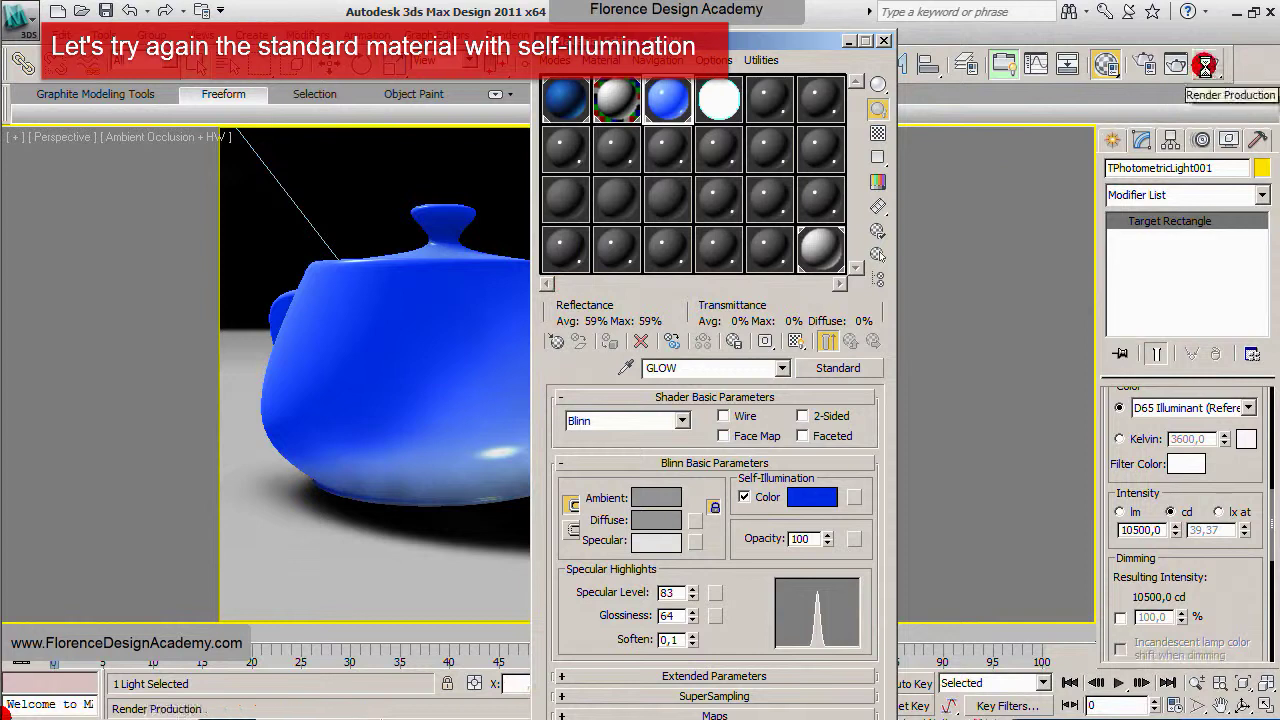
pyautogui.click(1207, 64)
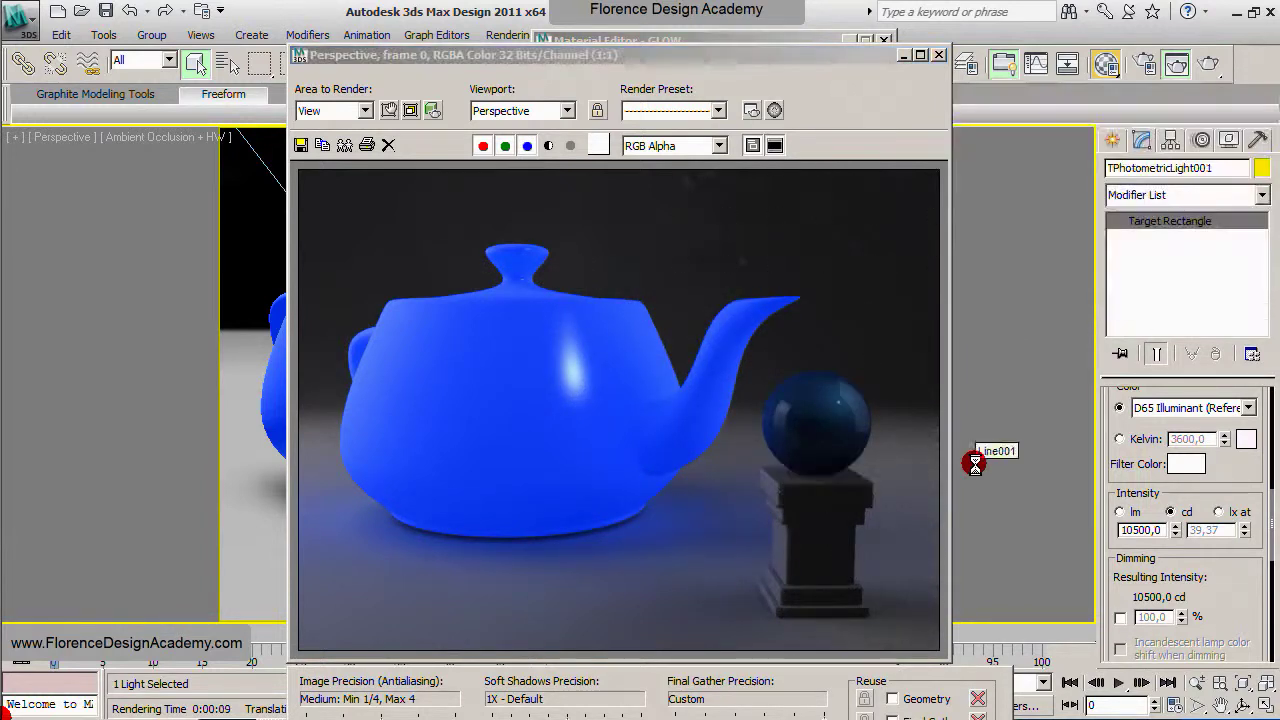
pyautogui.click(1137, 68)
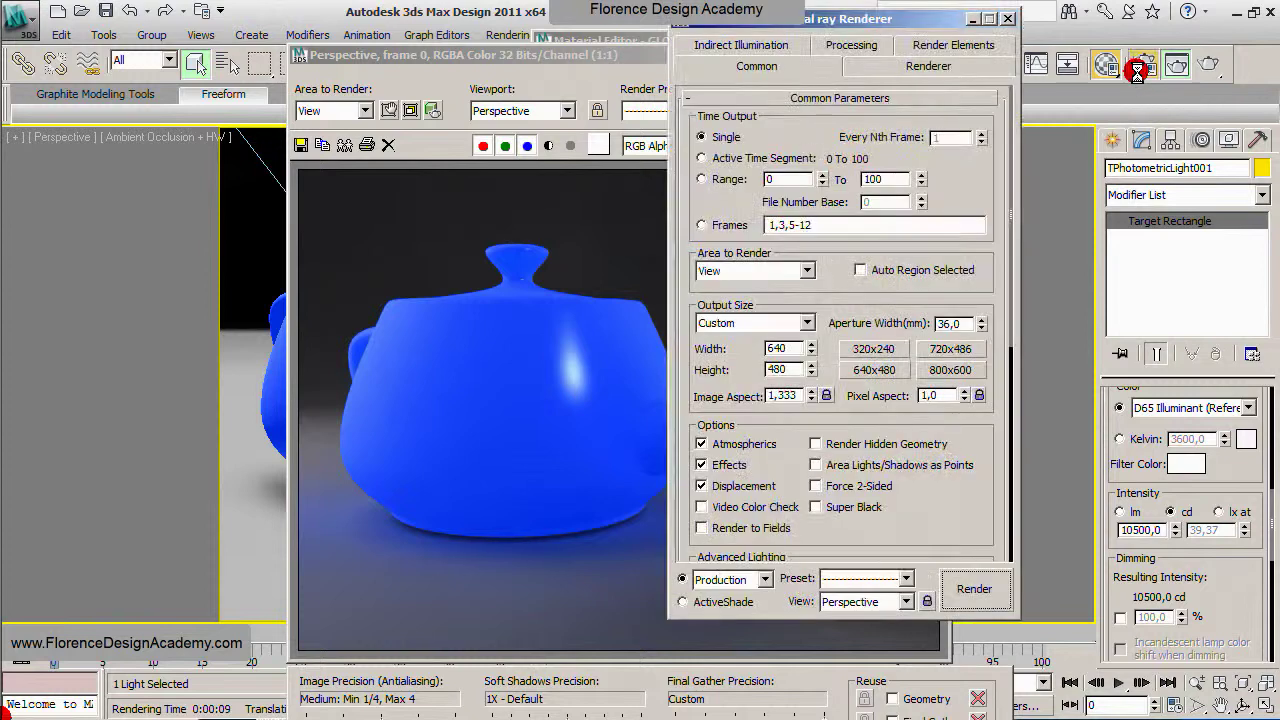
# Step: Set Rays per FG Point to 1 in Final Gather and render a test
pyautogui.click(796, 47)
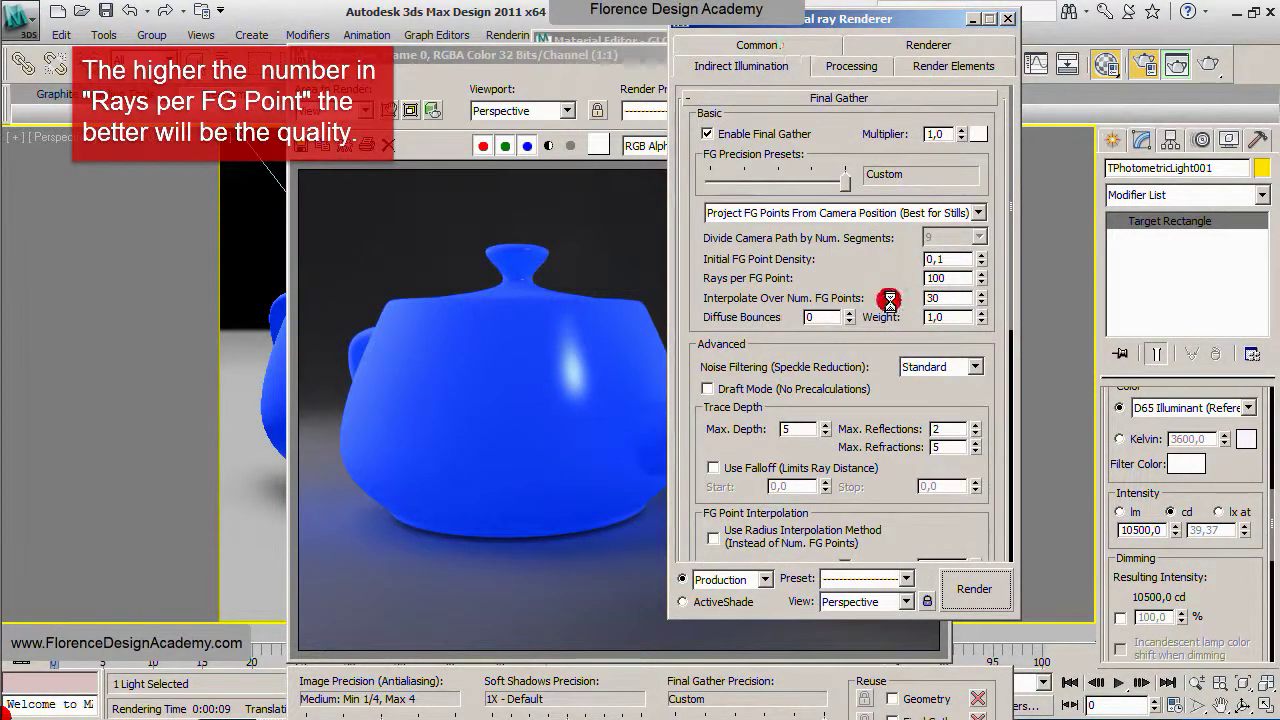
pyautogui.doubleClick(952, 278)
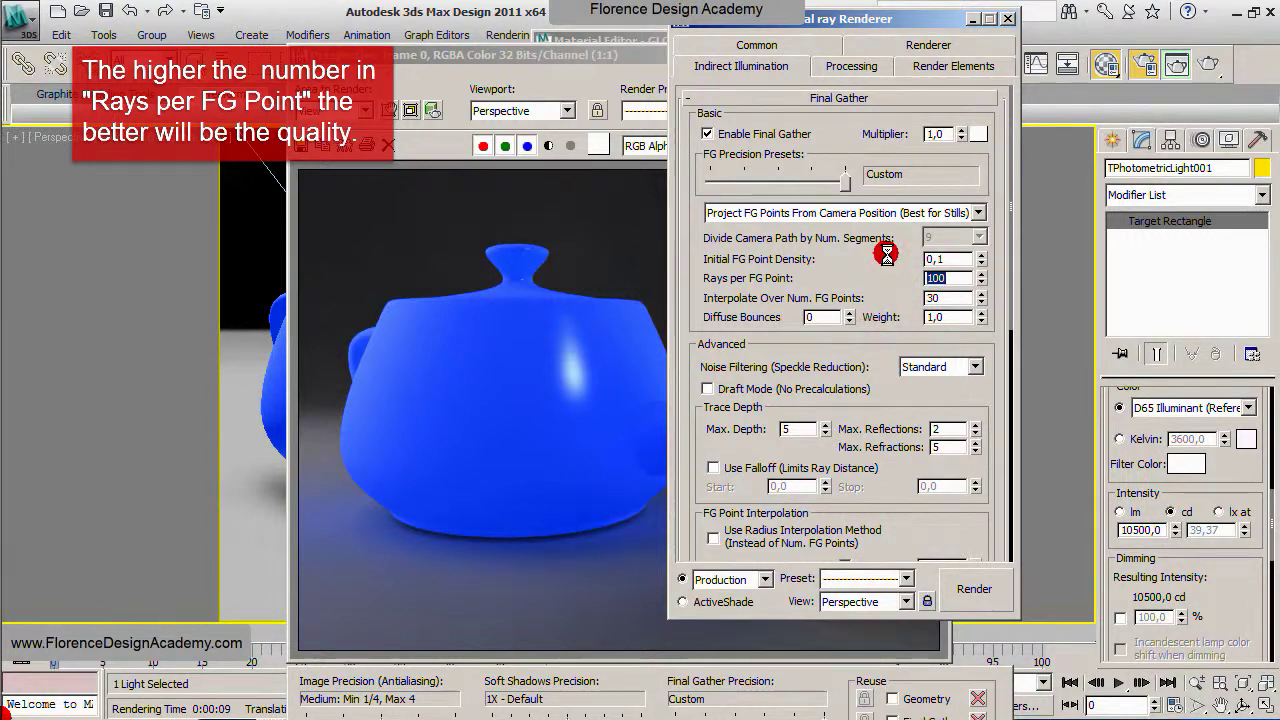
pyautogui.write('1')
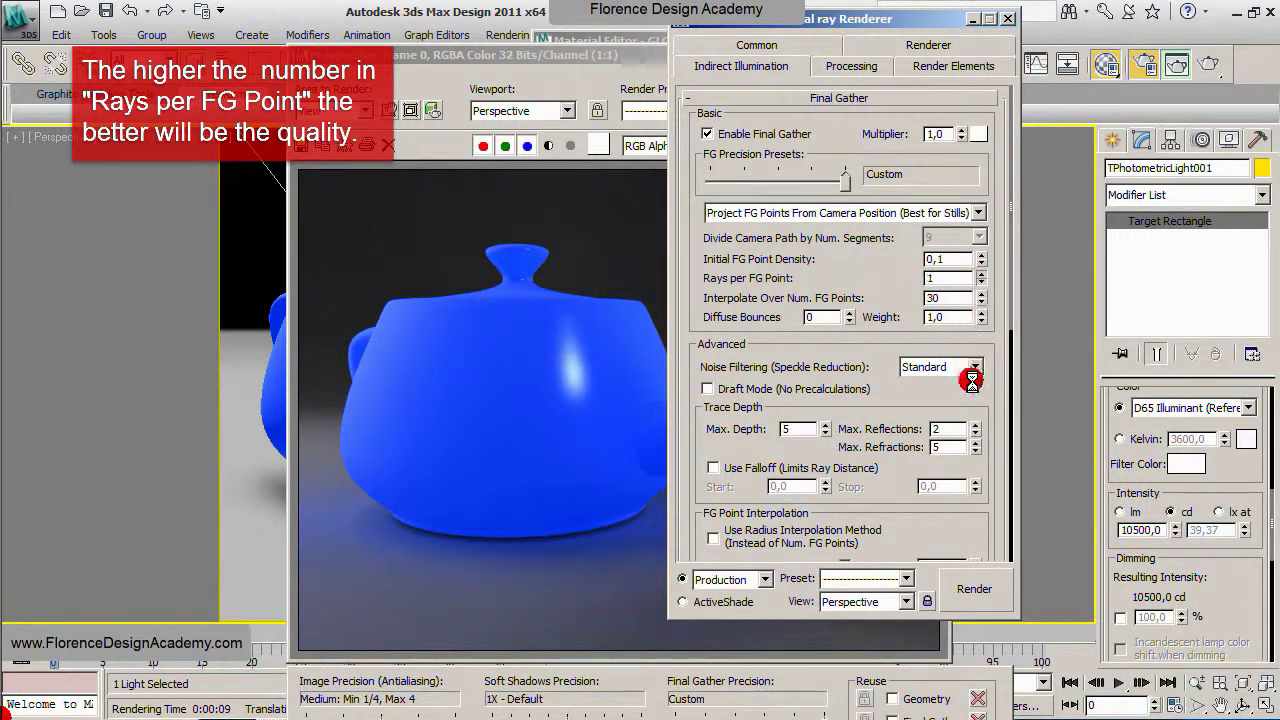
pyautogui.click(963, 598)
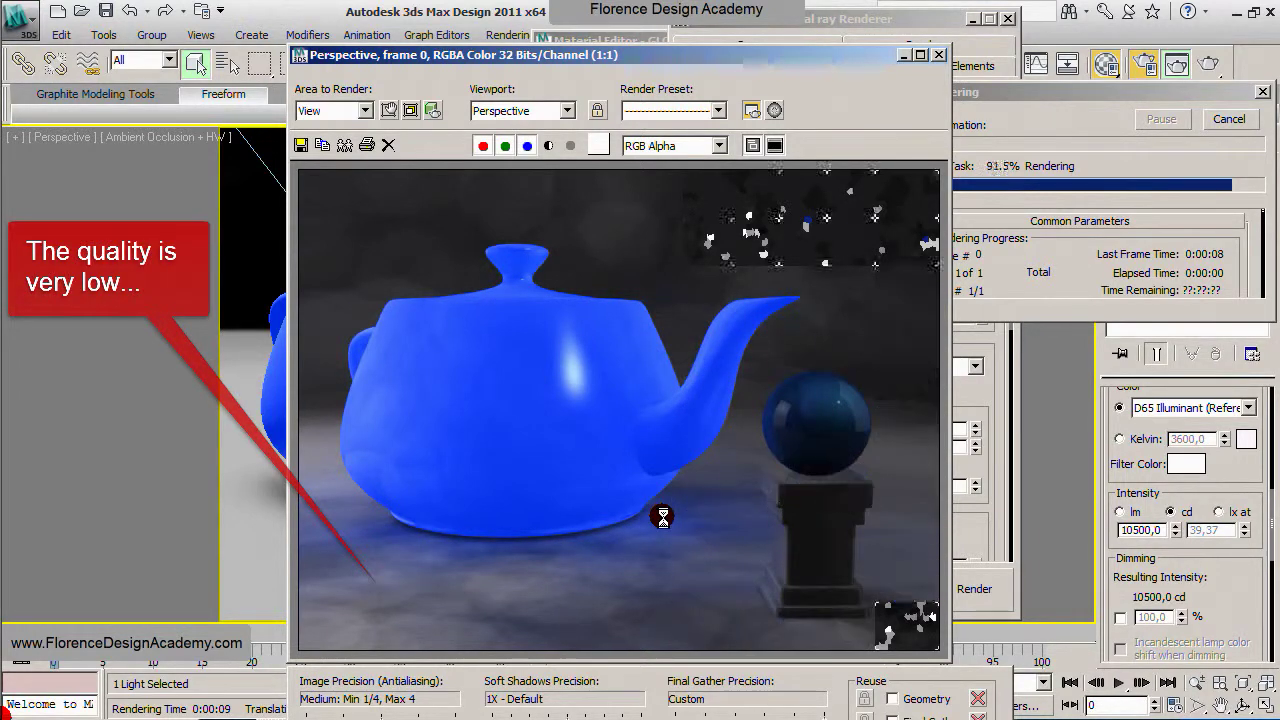
pyautogui.click(939, 54)
# Step: Restore Rays per FG Point to 100 and render again
pyautogui.click(952, 278)
pyautogui.write('23')
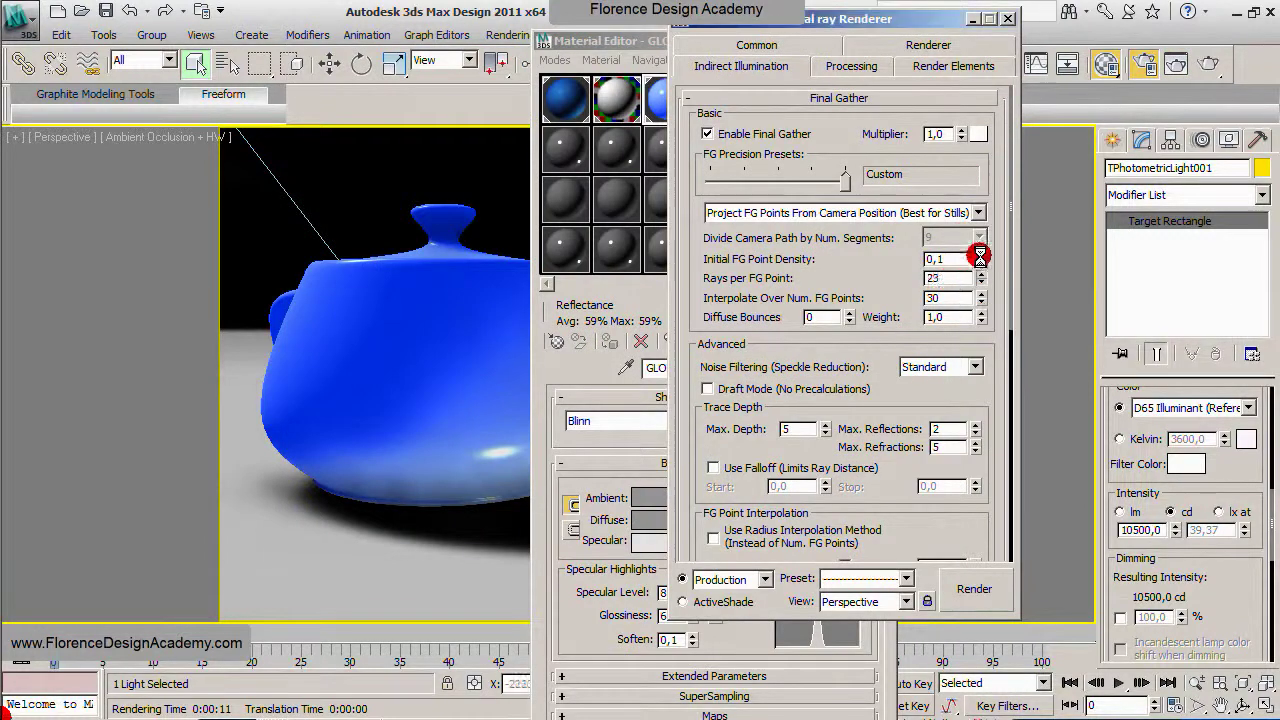
pyautogui.moveTo(980, 214); pyautogui.dragTo(978, 173)
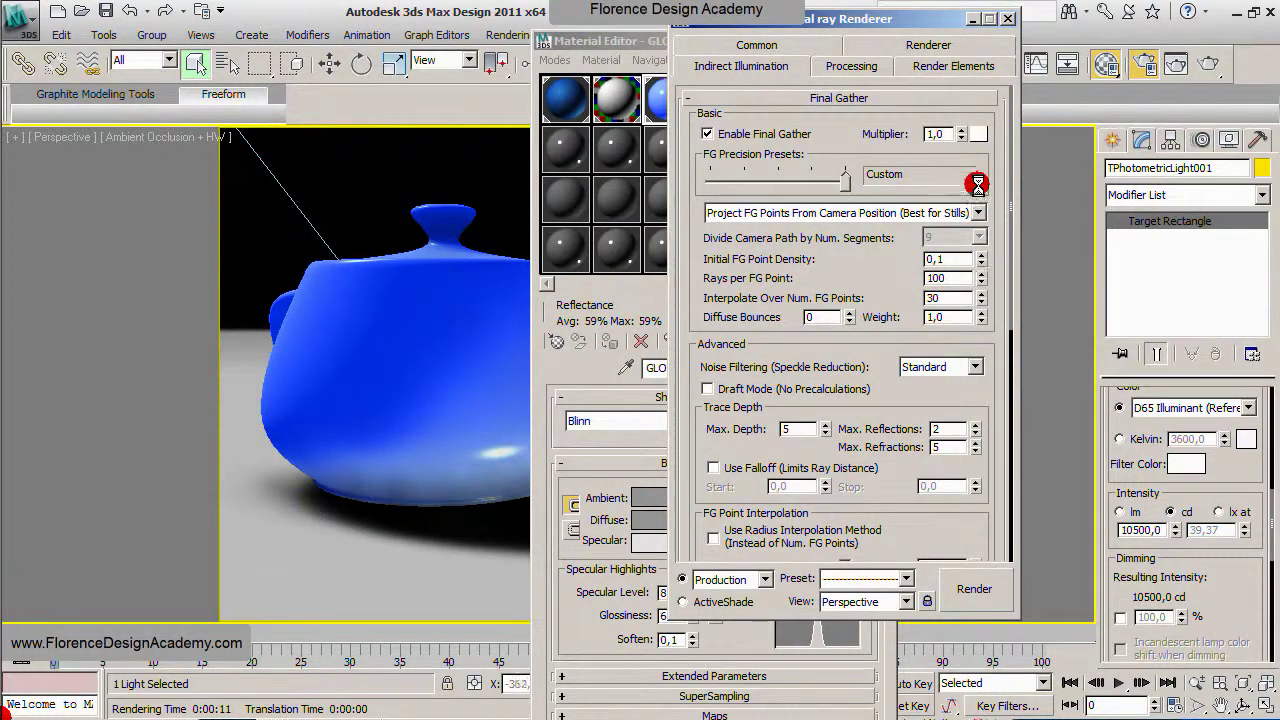
pyautogui.click(1178, 64)
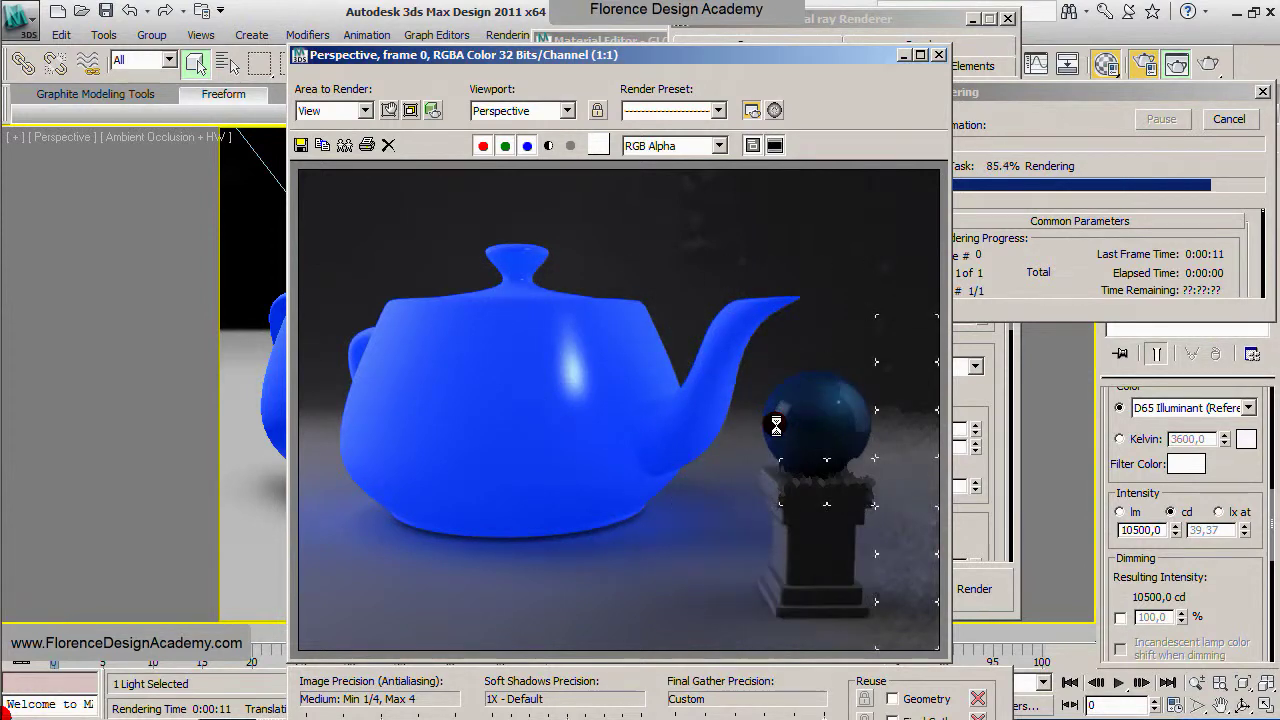
pyautogui.click(944, 52)
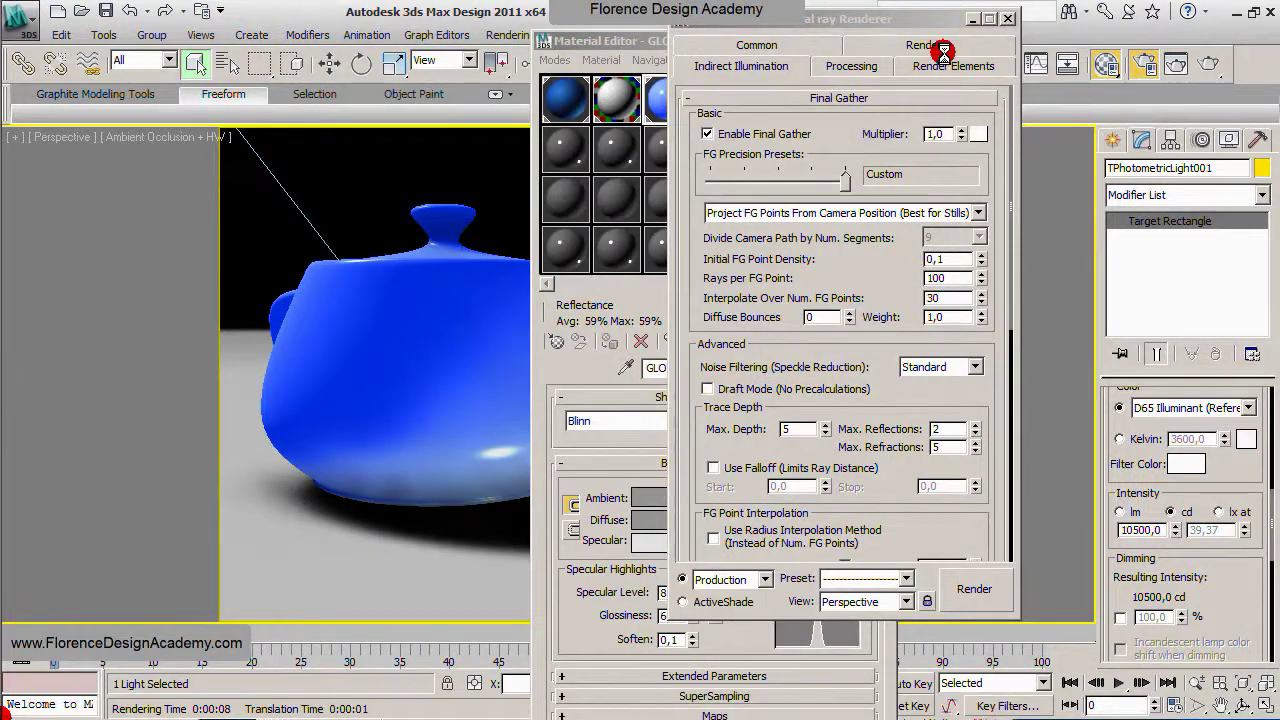
# Step: Enable the Glare Output camera shader under the Renderer's Camera Effects
pyautogui.click(944, 48)
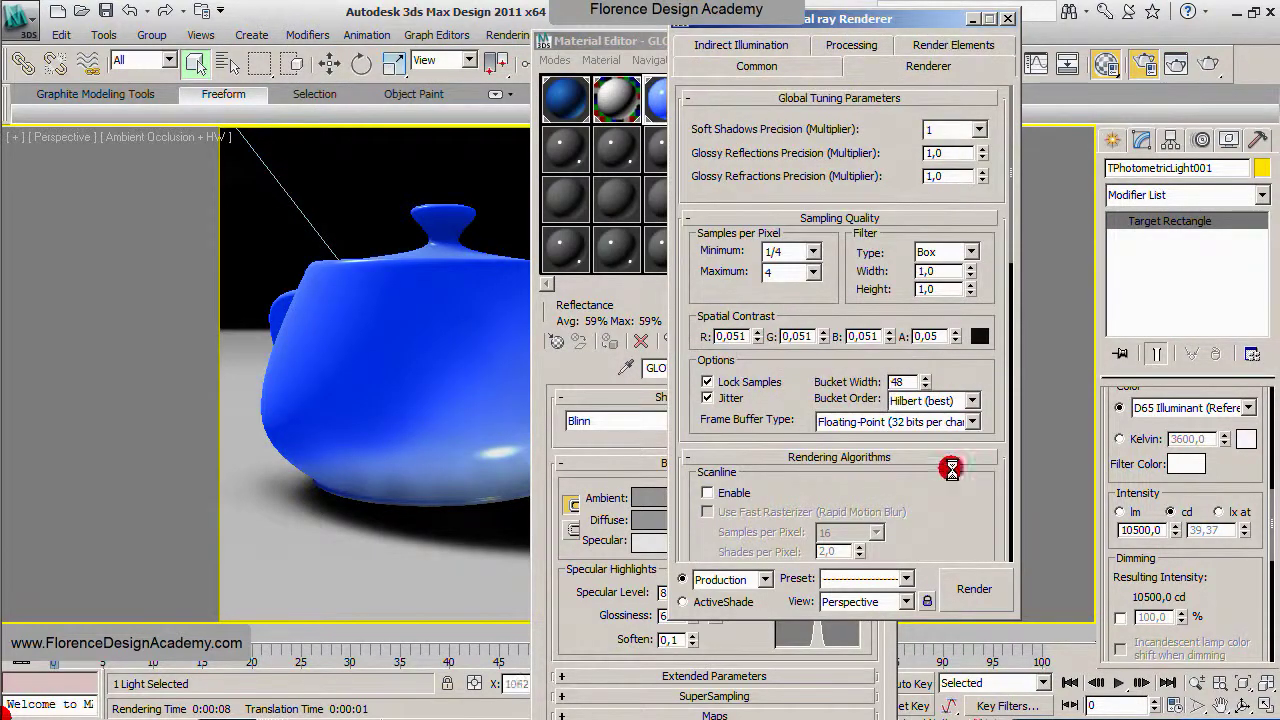
pyautogui.scroll(-3, 958, 494)
pyautogui.scroll(-3, 960, 351)
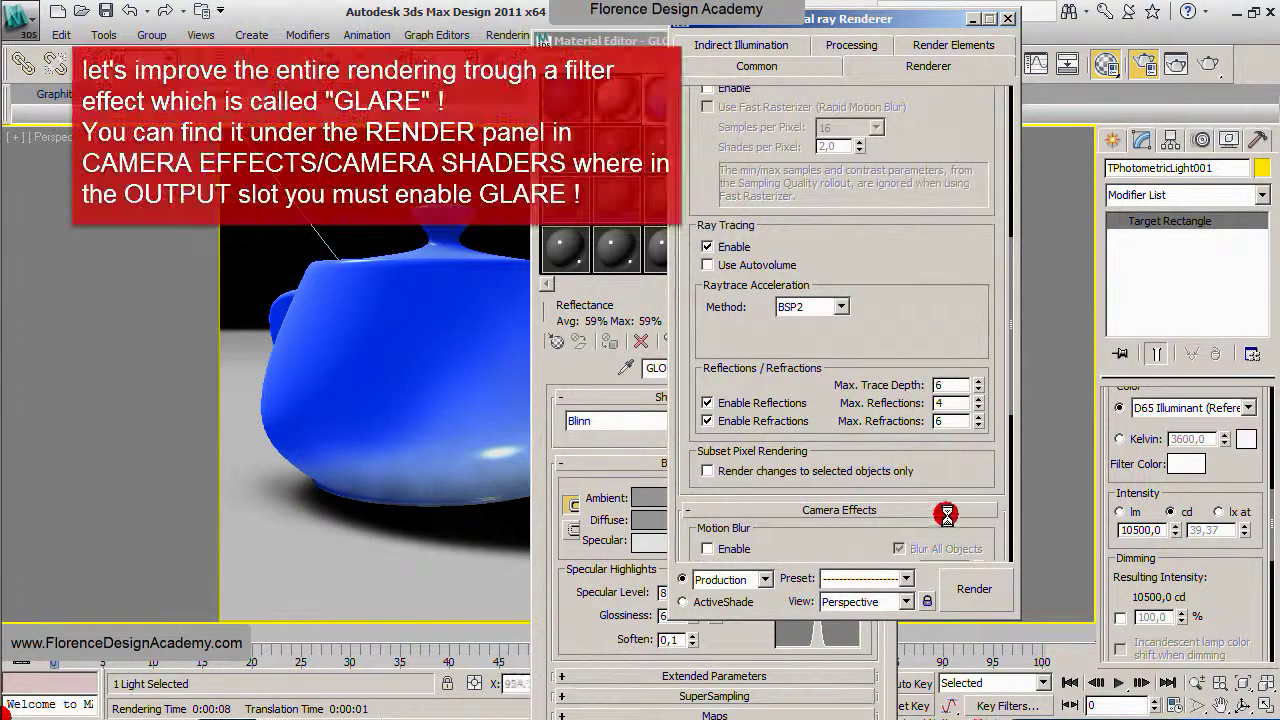
pyautogui.scroll(-2, 946, 514)
pyautogui.moveTo(948, 373); pyautogui.dragTo(945, 127)
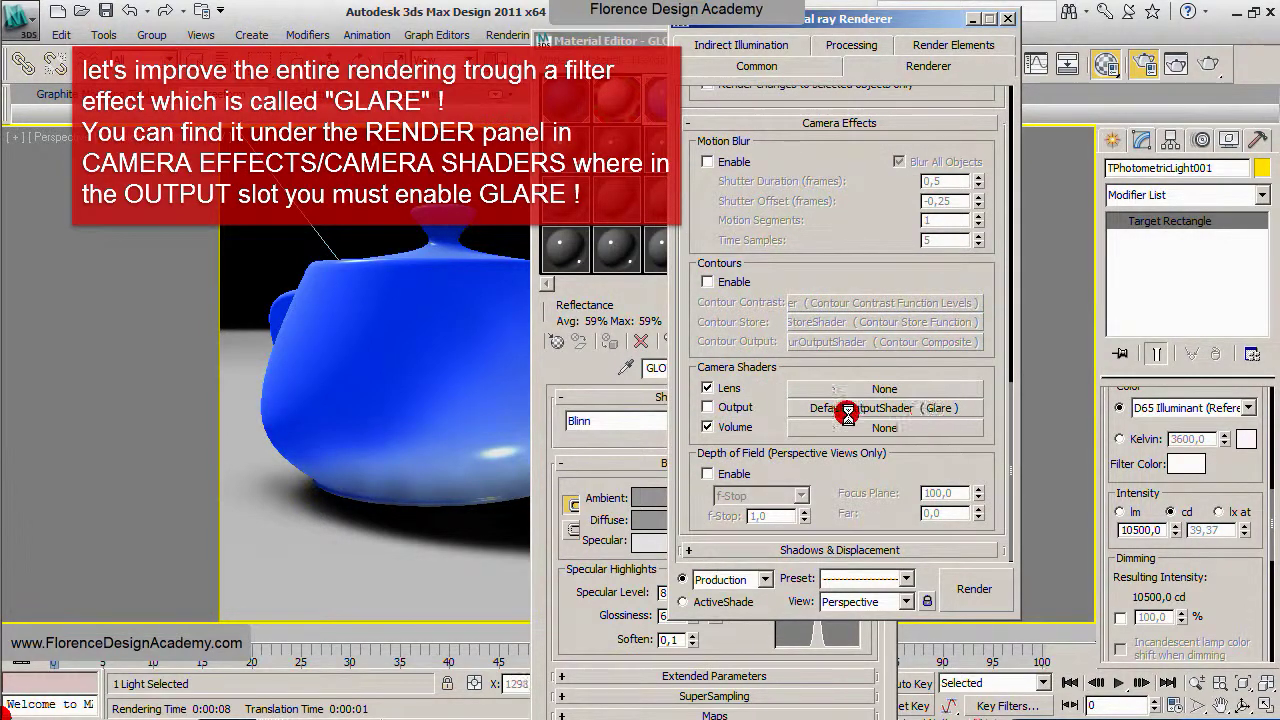
pyautogui.click(708, 407)
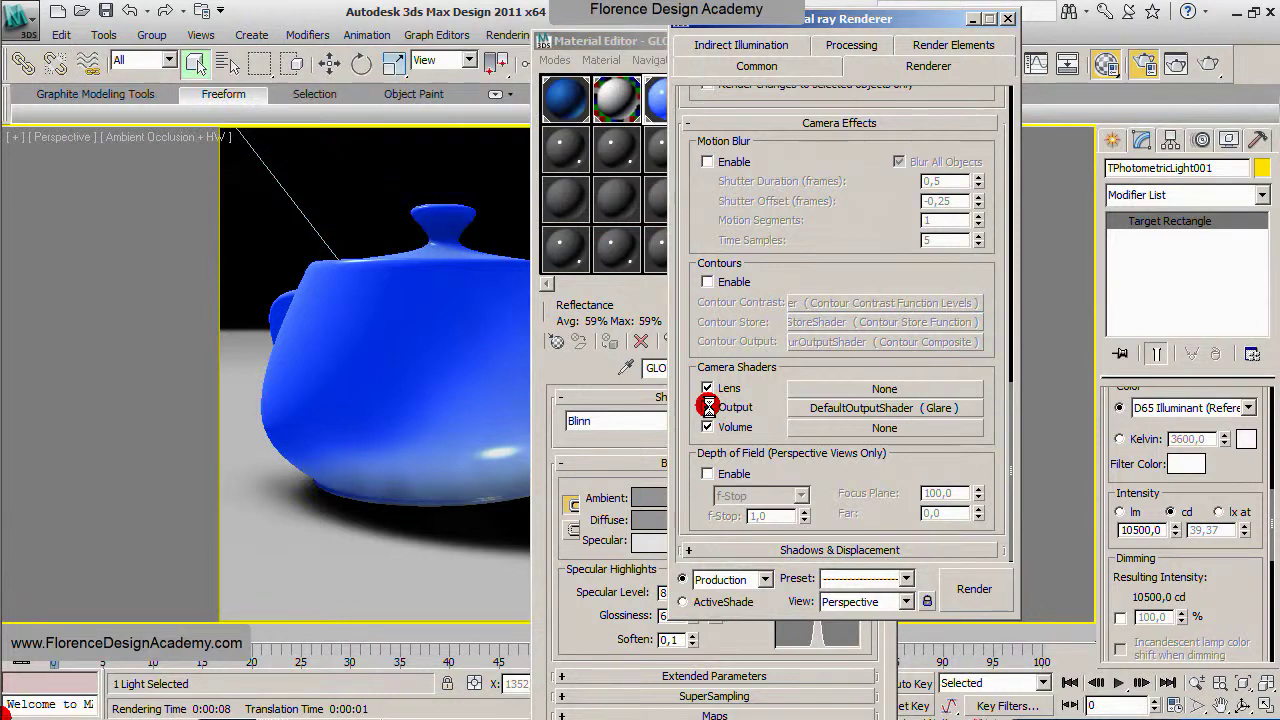
# Step: Drag the DefaultOutputShader (Glare) button onto an empty Material Editor slot
pyautogui.moveTo(855, 18); pyautogui.dragTo(1060, 33)
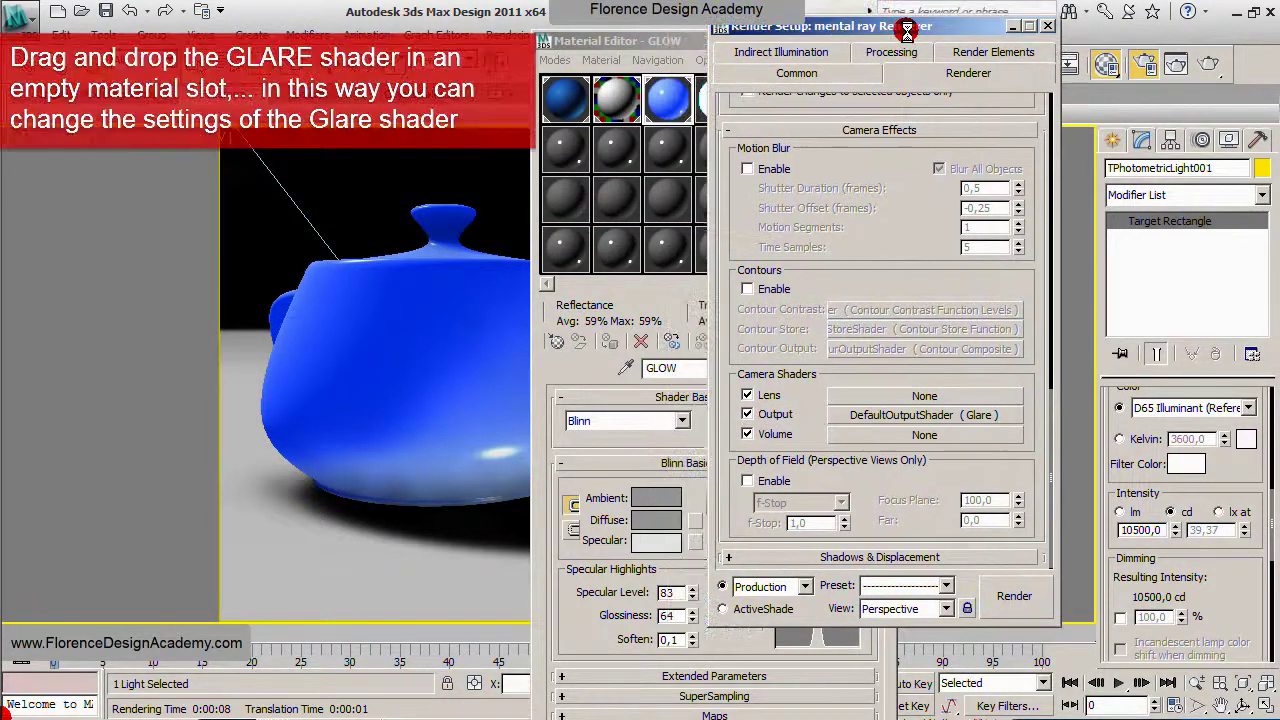
pyautogui.moveTo(1050, 423); pyautogui.dragTo(822, 133)
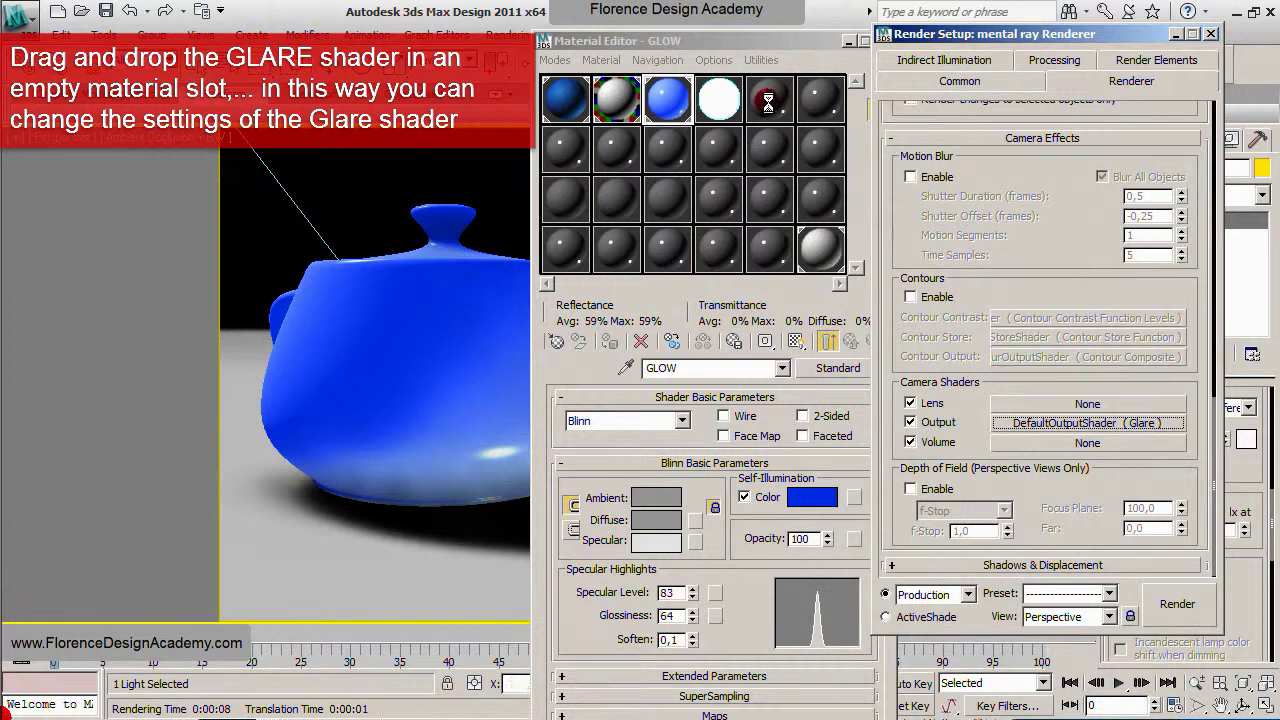
pyautogui.moveTo(768, 101); pyautogui.dragTo(768, 101)
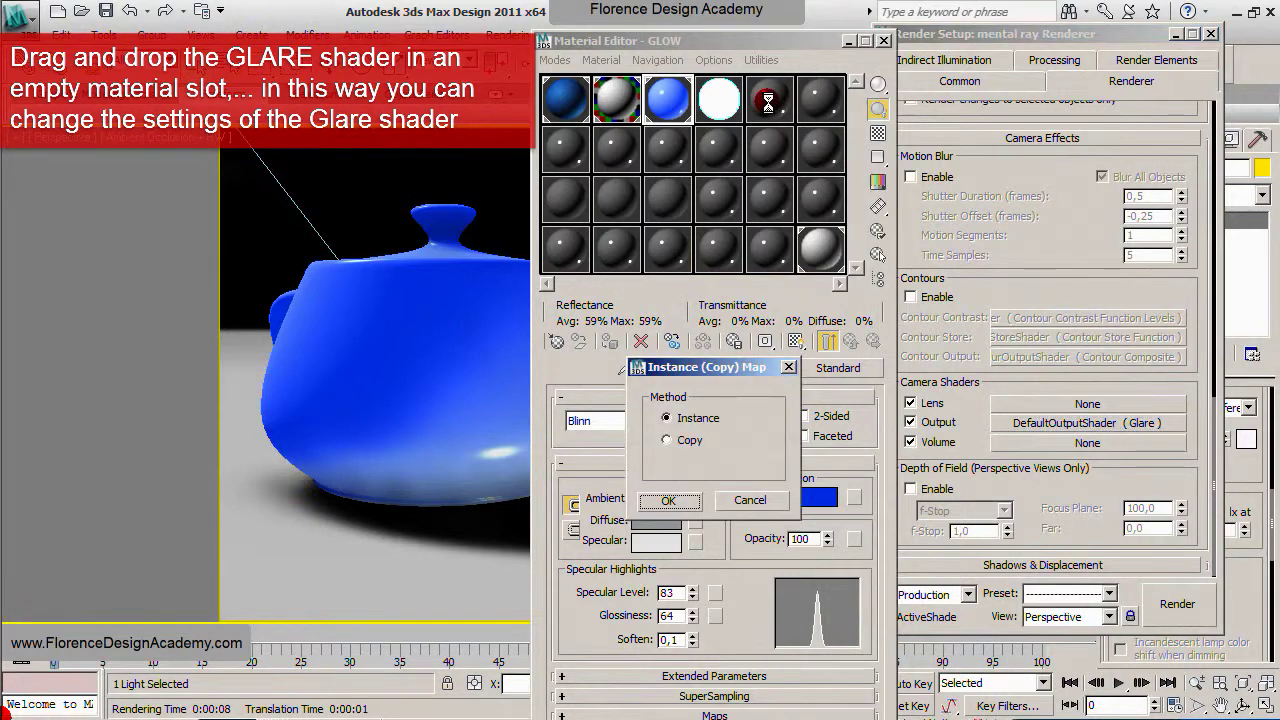
# Step: Load the Glare shader into the slot as an instance and close Render Setup
pyautogui.click(681, 498)
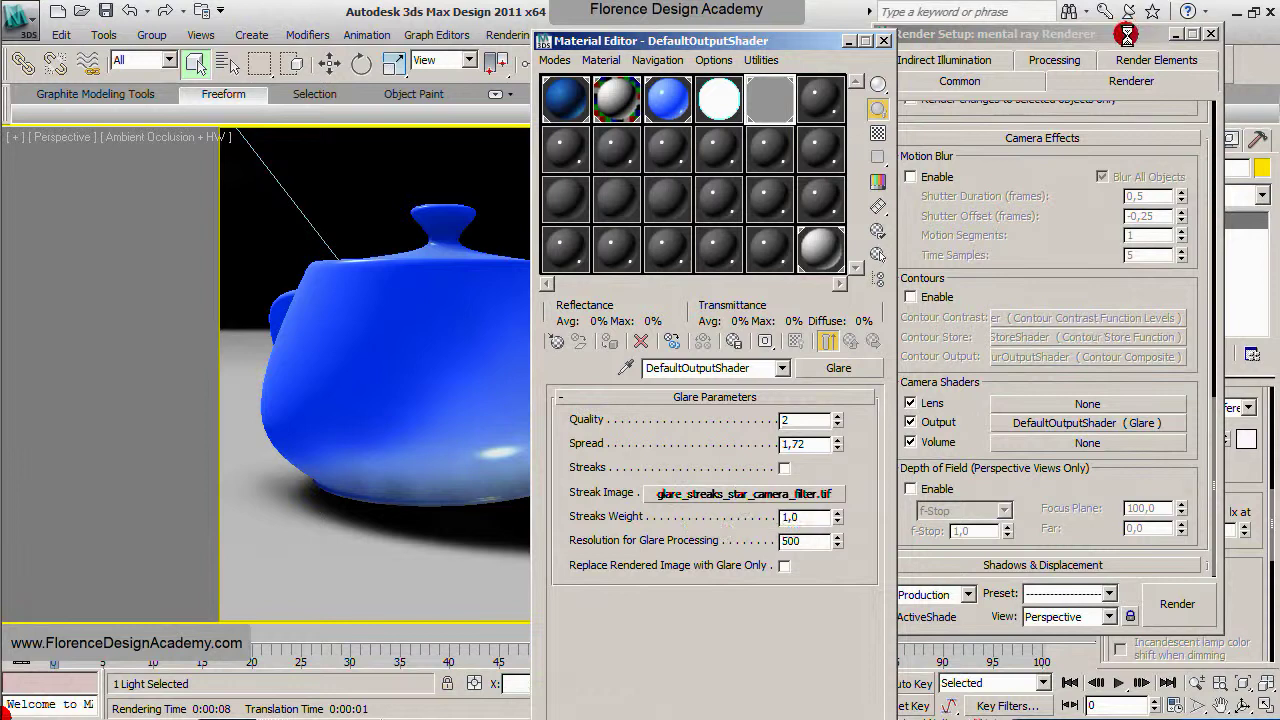
pyautogui.moveTo(1127, 34); pyautogui.dragTo(1097, 166)
pyautogui.click(1168, 169)
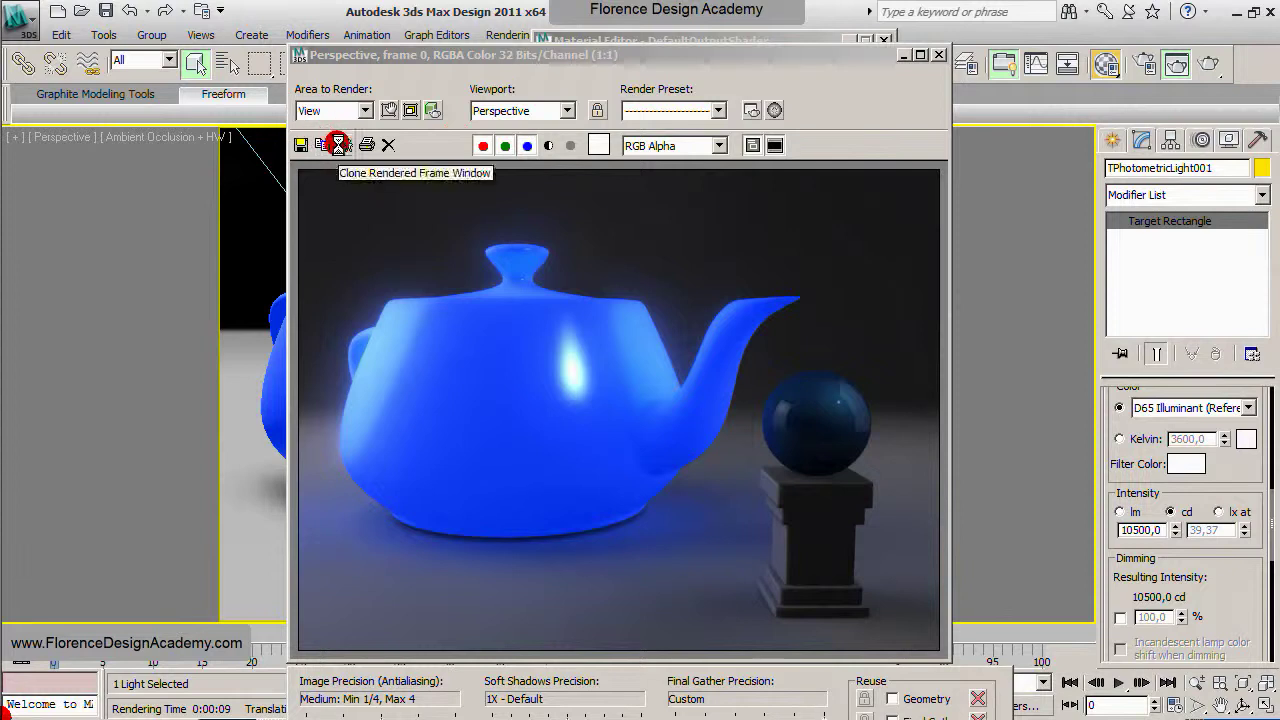
# Step: Clone the first glare render and place the copy and the original side by side
pyautogui.click(322, 145)
pyautogui.moveTo(535, 109); pyautogui.dragTo(245, 104)
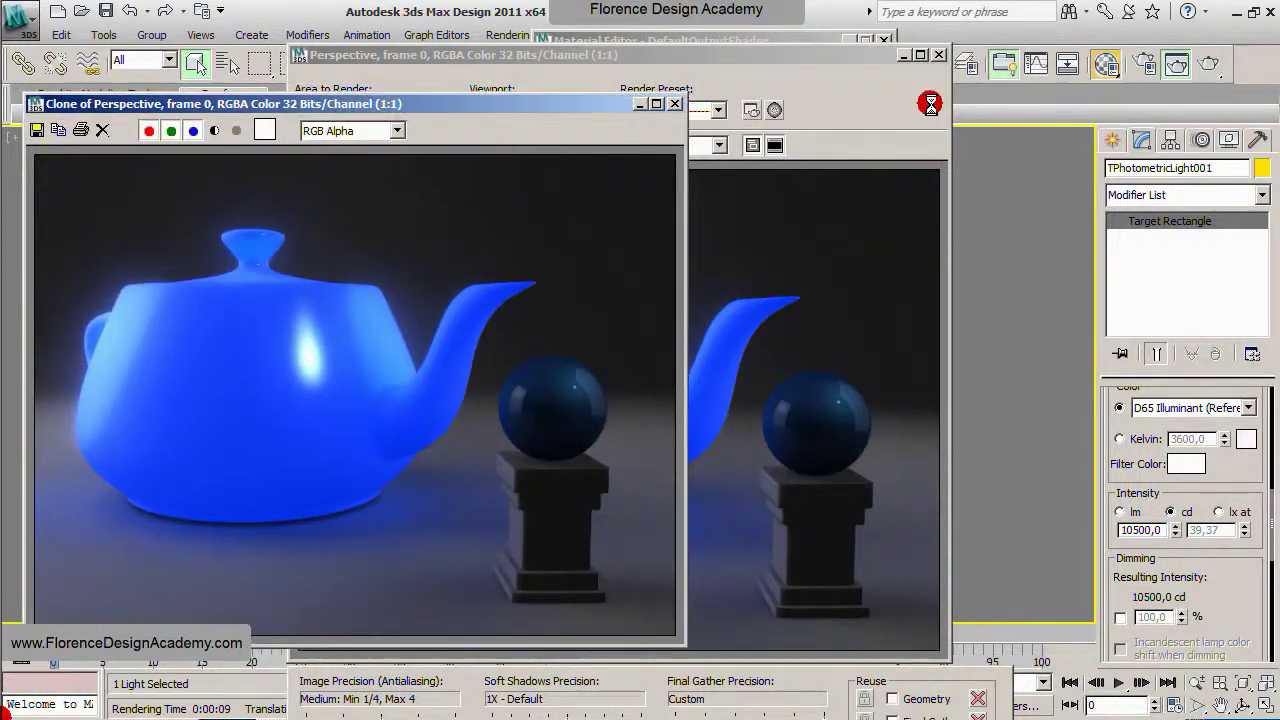
pyautogui.moveTo(849, 54); pyautogui.dragTo(1151, 104)
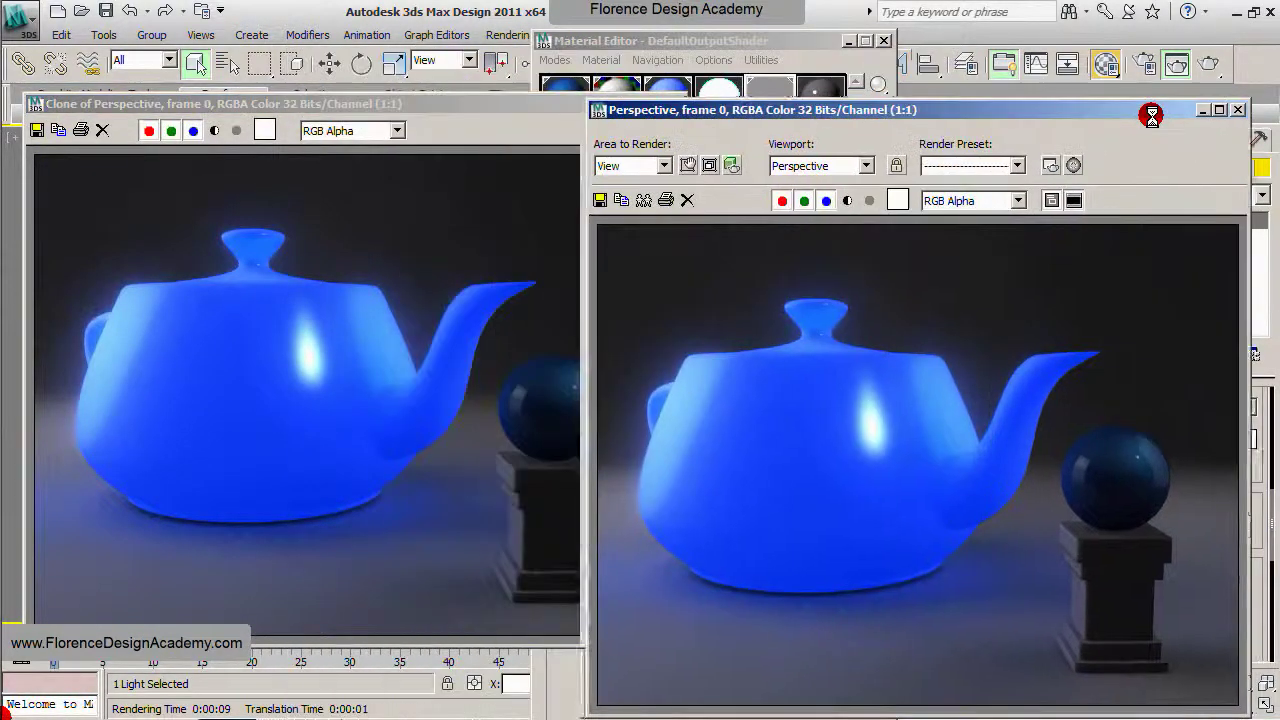
# Step: Raise the Glare Spread value above 1.72 for a stronger glow
pyautogui.click(1104, 65)
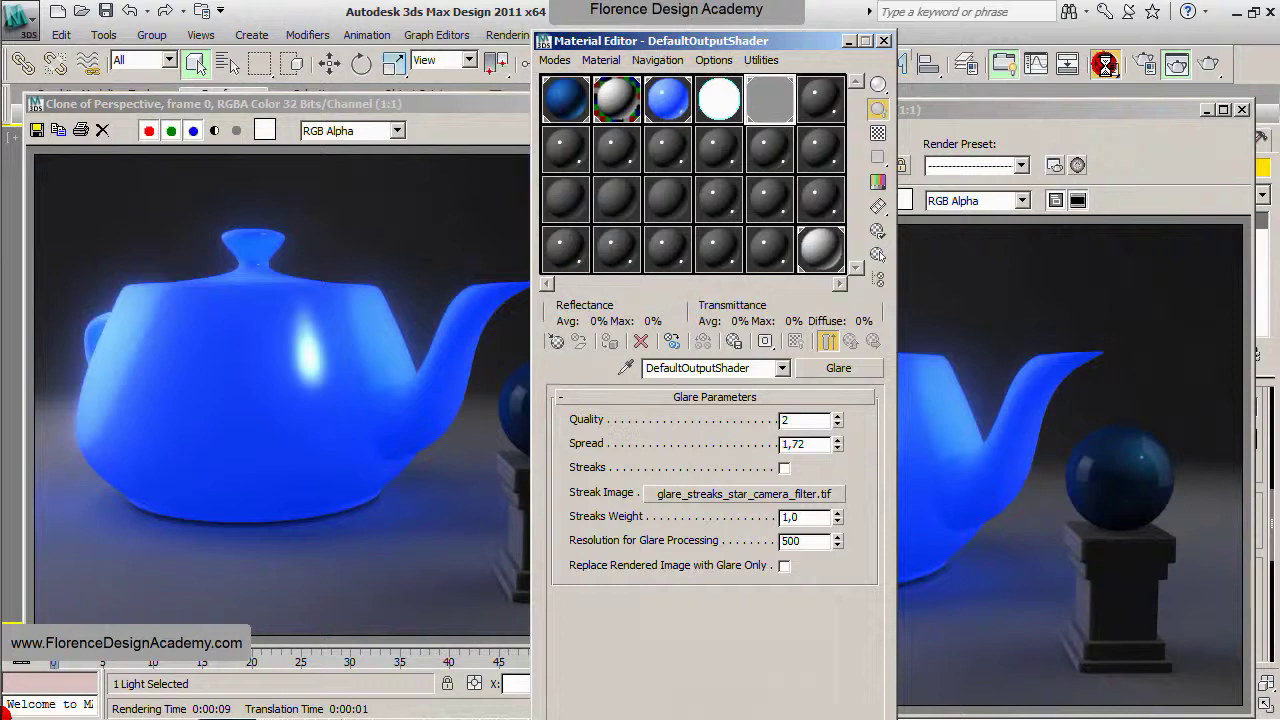
pyautogui.click(589, 450)
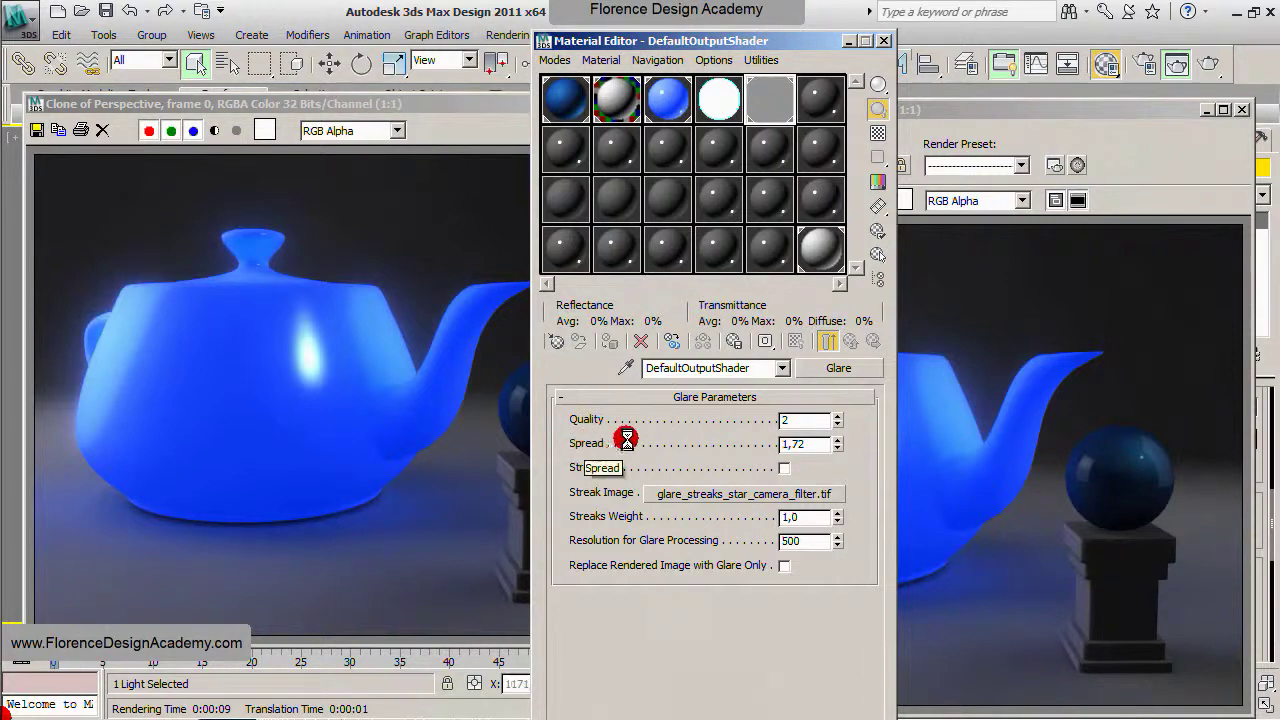
pyautogui.moveTo(836, 439)
pyautogui.mouseDown()
pyautogui.moveTo(848, 252)
pyautogui.moveTo(951, 234)
pyautogui.mouseUp()
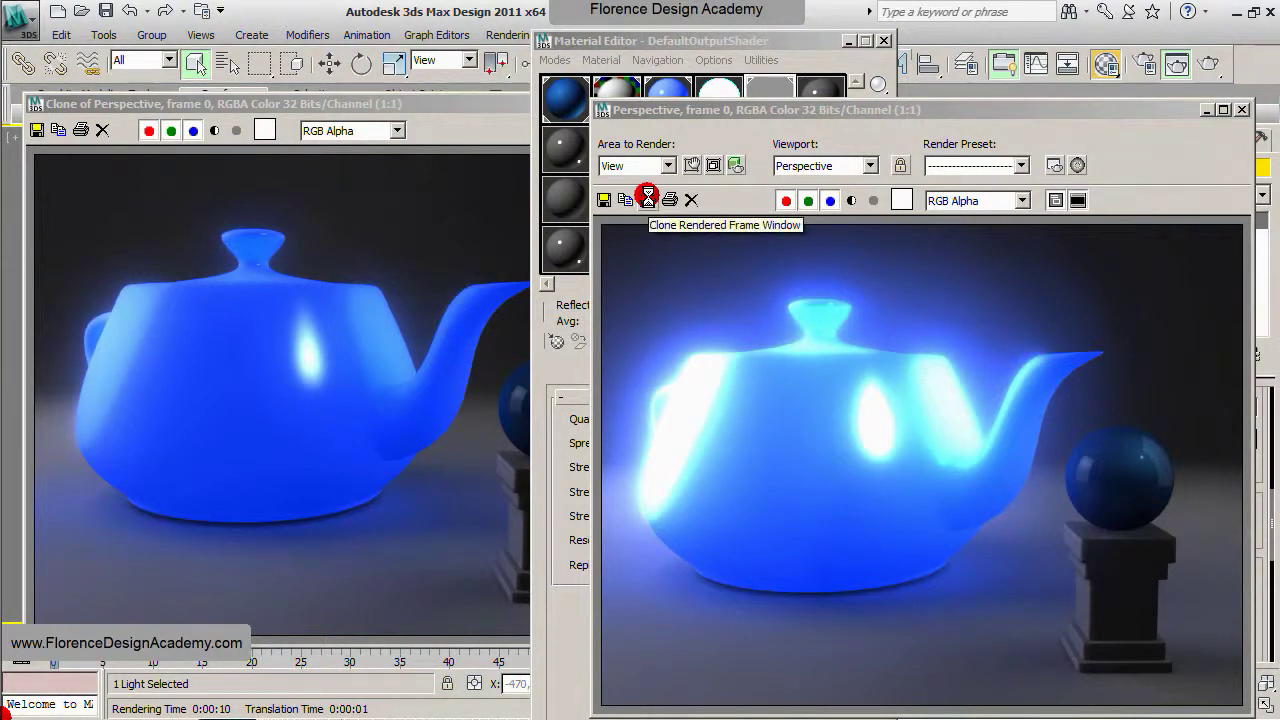
# Step: Clone the strong-glare render and bring up the Camera Shaders settings in Render Setup
pyautogui.click(648, 196)
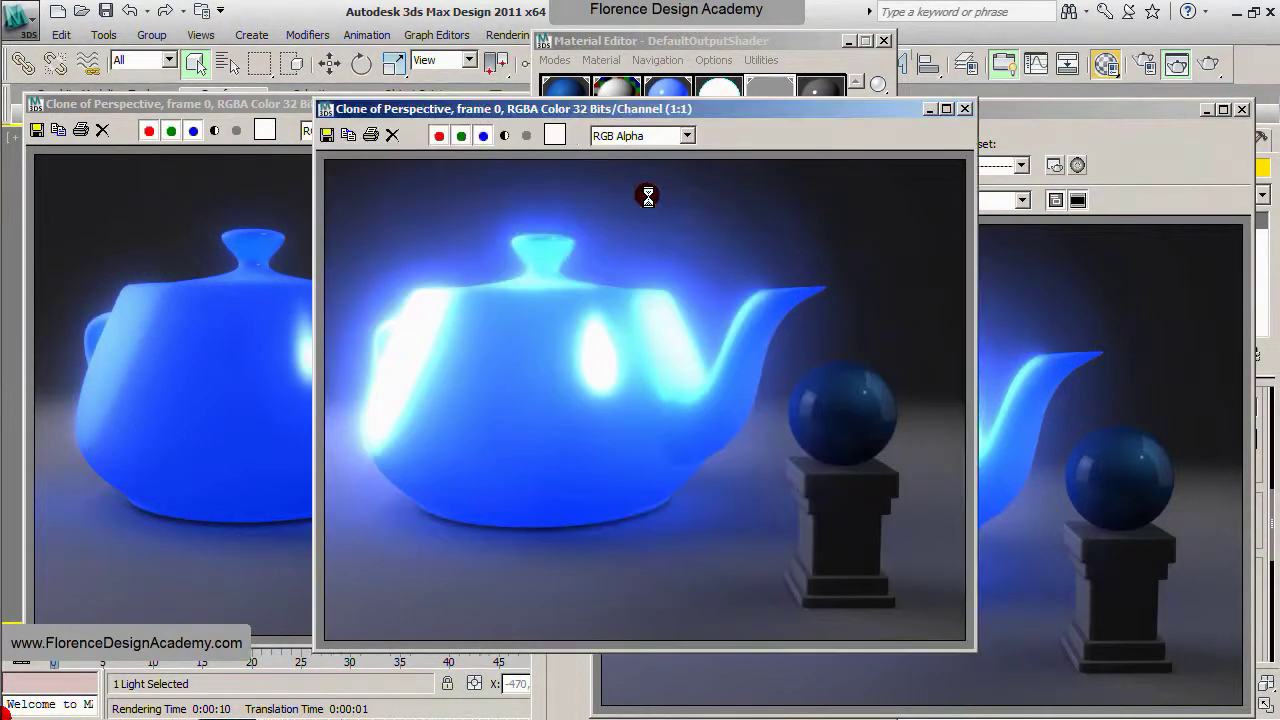
pyautogui.click(1138, 64)
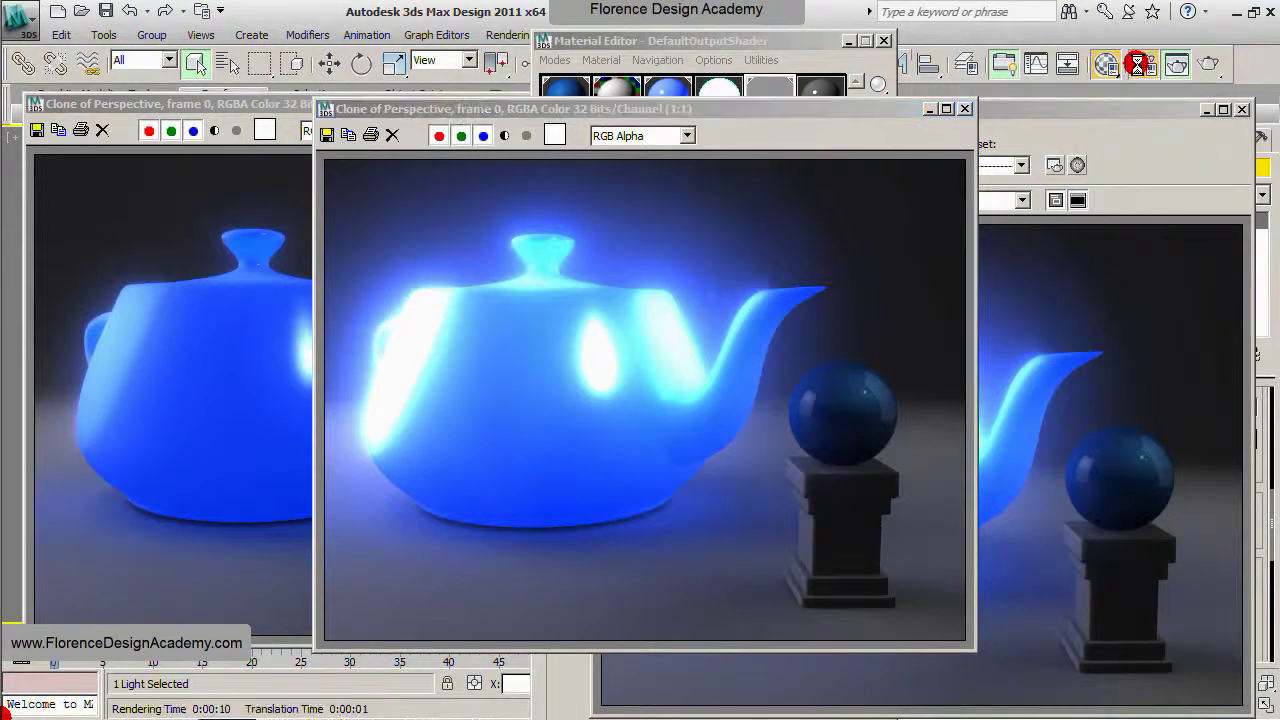
pyautogui.moveTo(1123, 646); pyautogui.dragTo(1094, 131)
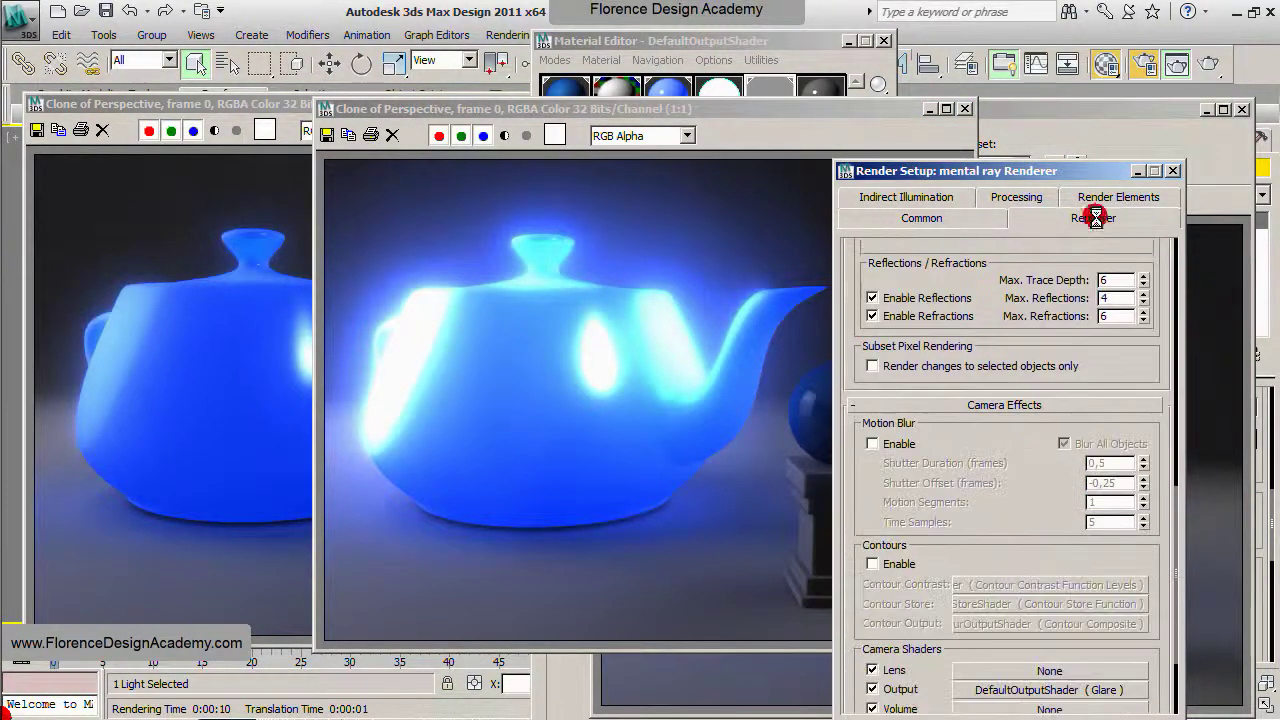
pyautogui.moveTo(1020, 511); pyautogui.dragTo(1017, 360)
# Step: Disable the Glare output shader, re-render without glare, and move the new frame top-right
pyautogui.click(876, 578)
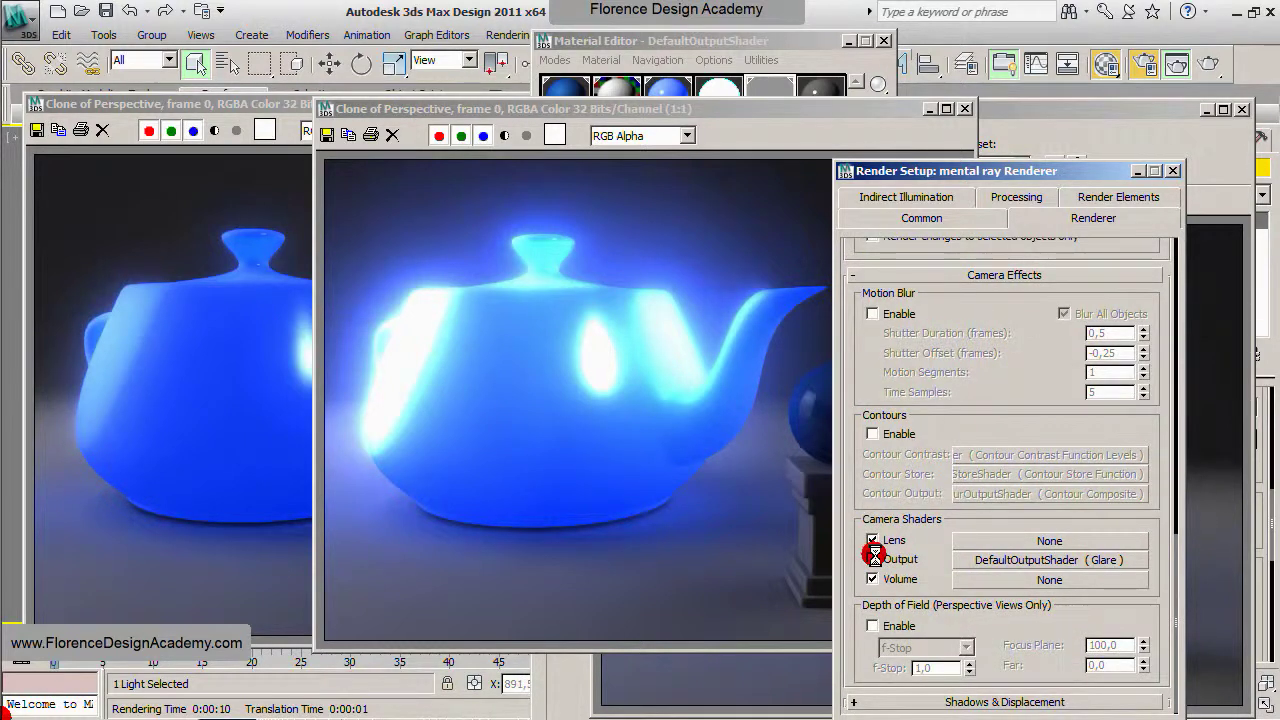
pyautogui.click(874, 556)
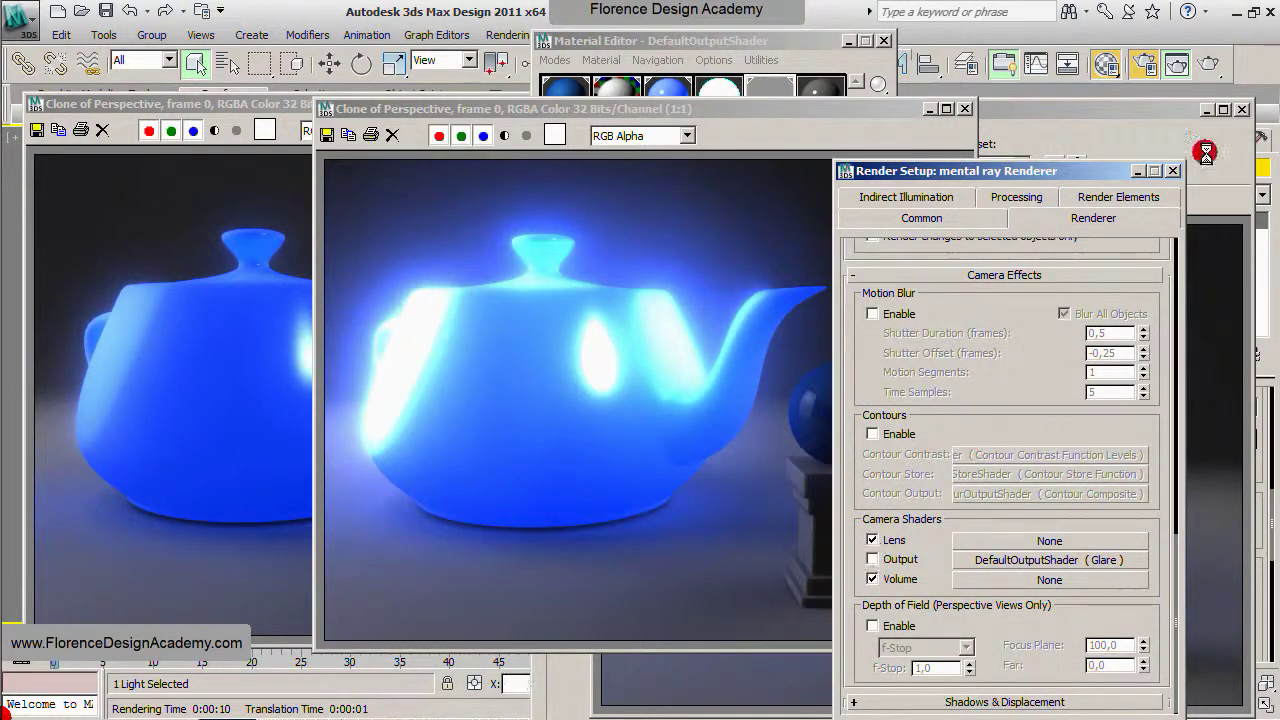
pyautogui.click(1209, 67)
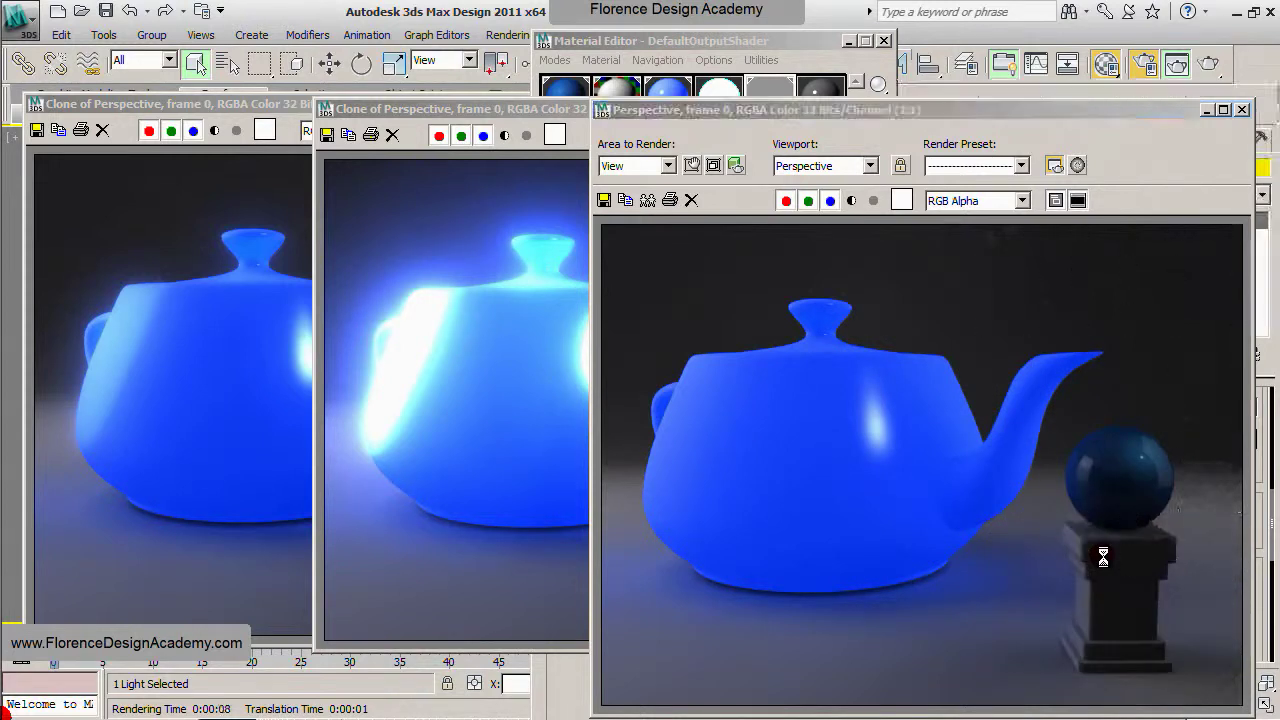
pyautogui.moveTo(832, 107); pyautogui.dragTo(889, 48)
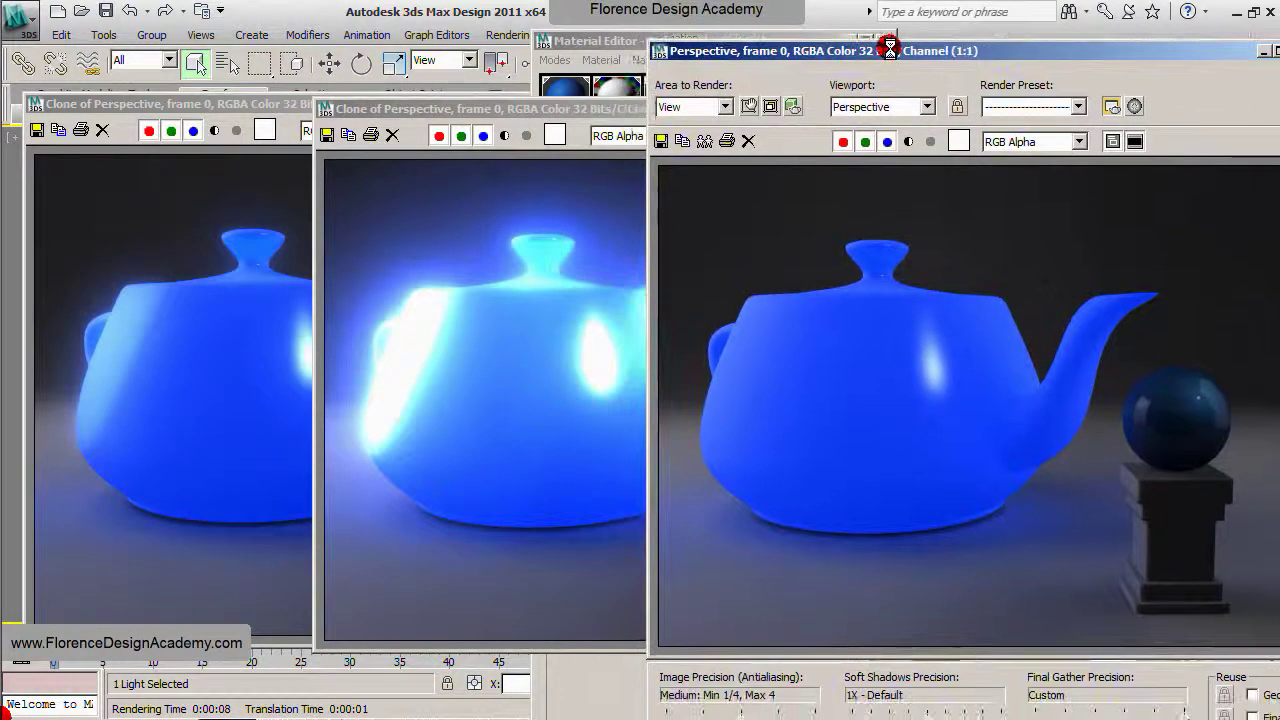
# Step: Close the strong-glare copy and place the first glow render beside the glare-free render
pyautogui.moveTo(637, 104); pyautogui.dragTo(409, 64)
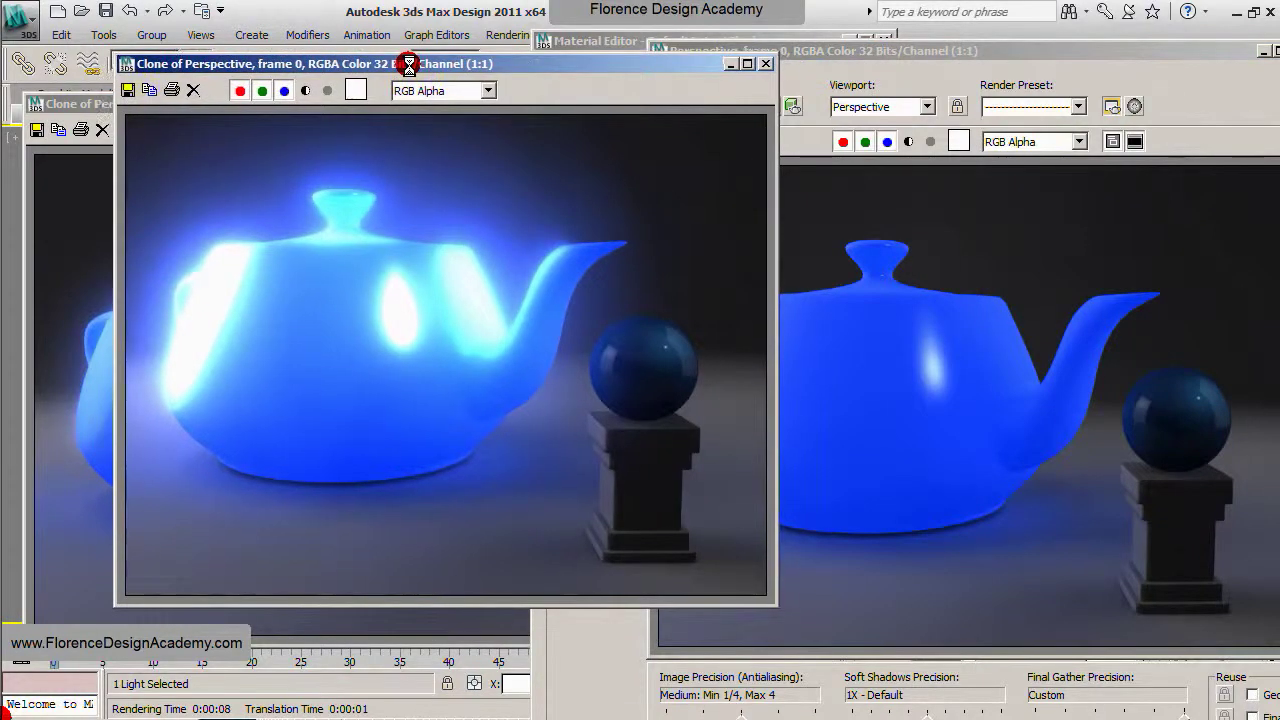
pyautogui.click(769, 66)
pyautogui.moveTo(435, 114); pyautogui.dragTo(455, 70)
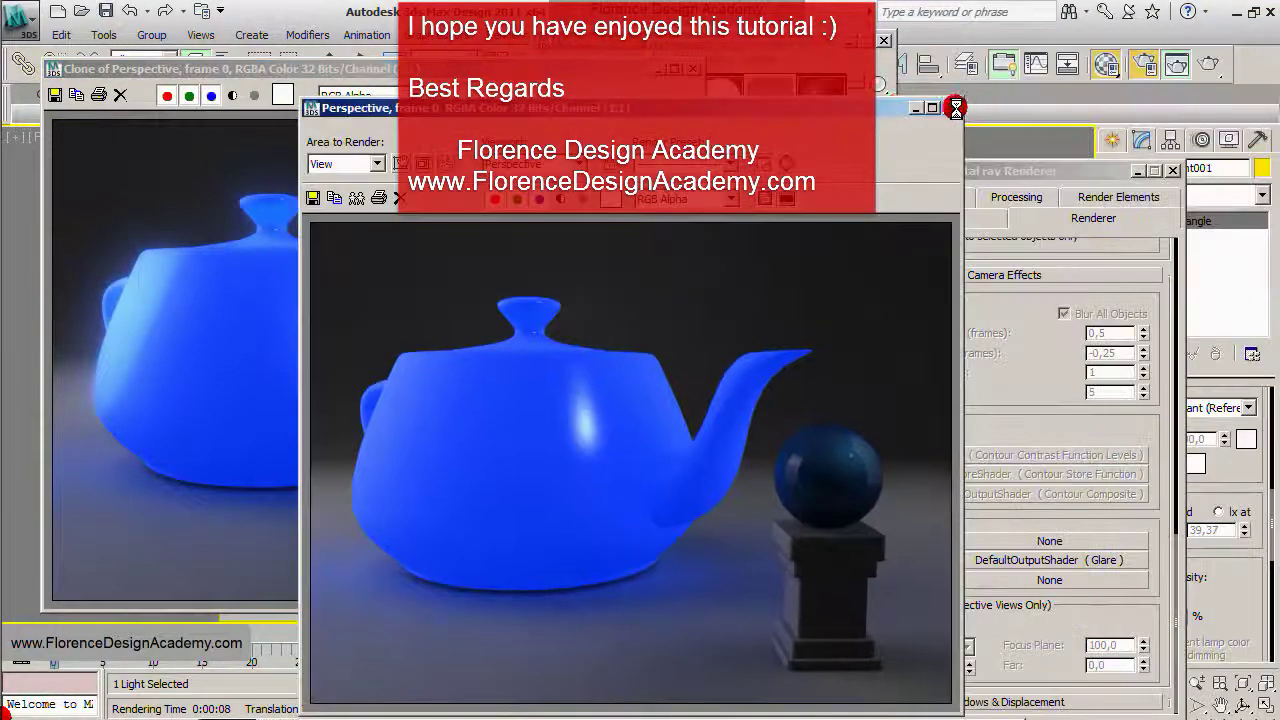
# Step: Close the glare-free render, shift the soft-glare copy right, and close Render Setup
pyautogui.click(956, 107)
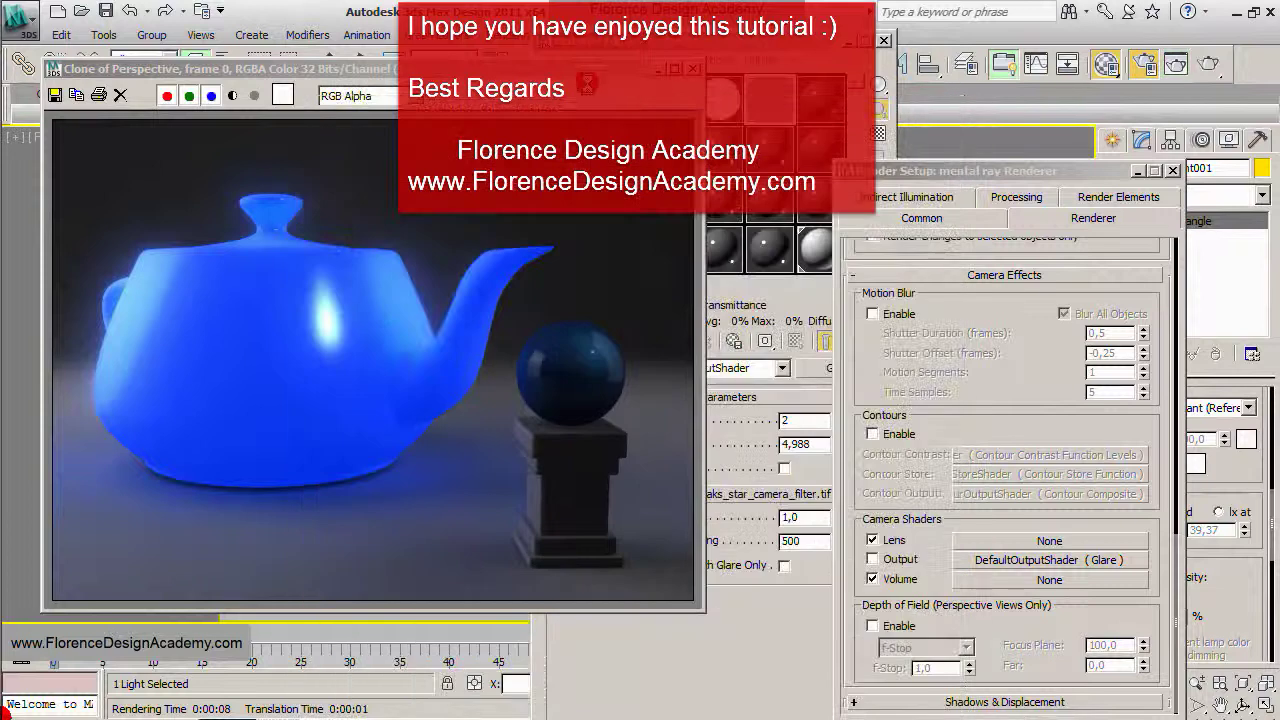
pyautogui.moveTo(520, 69); pyautogui.dragTo(758, 69)
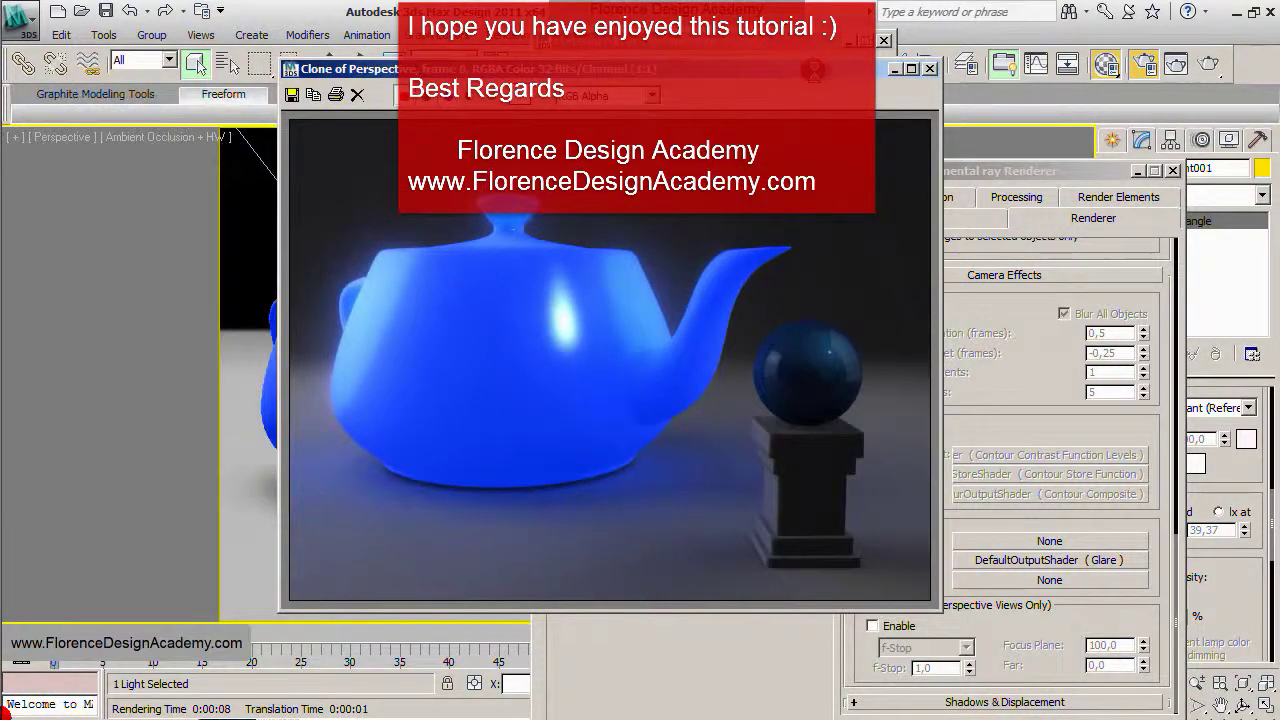
pyautogui.click(1170, 170)
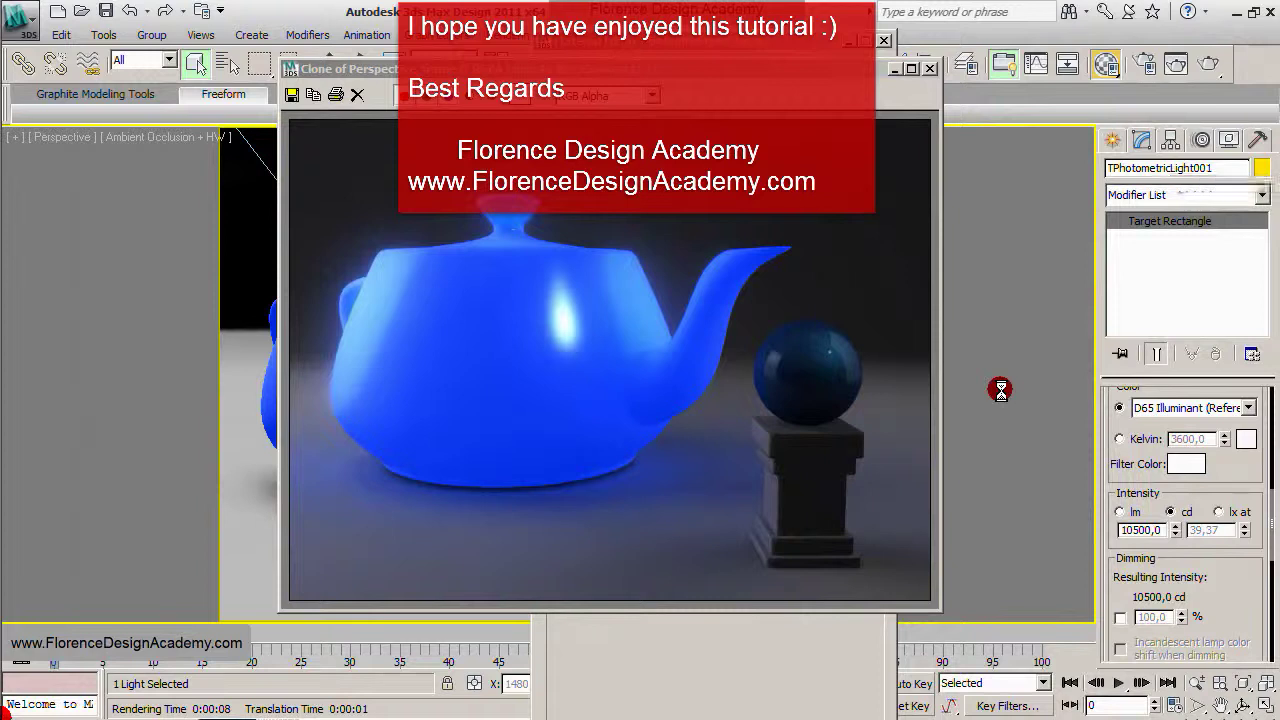